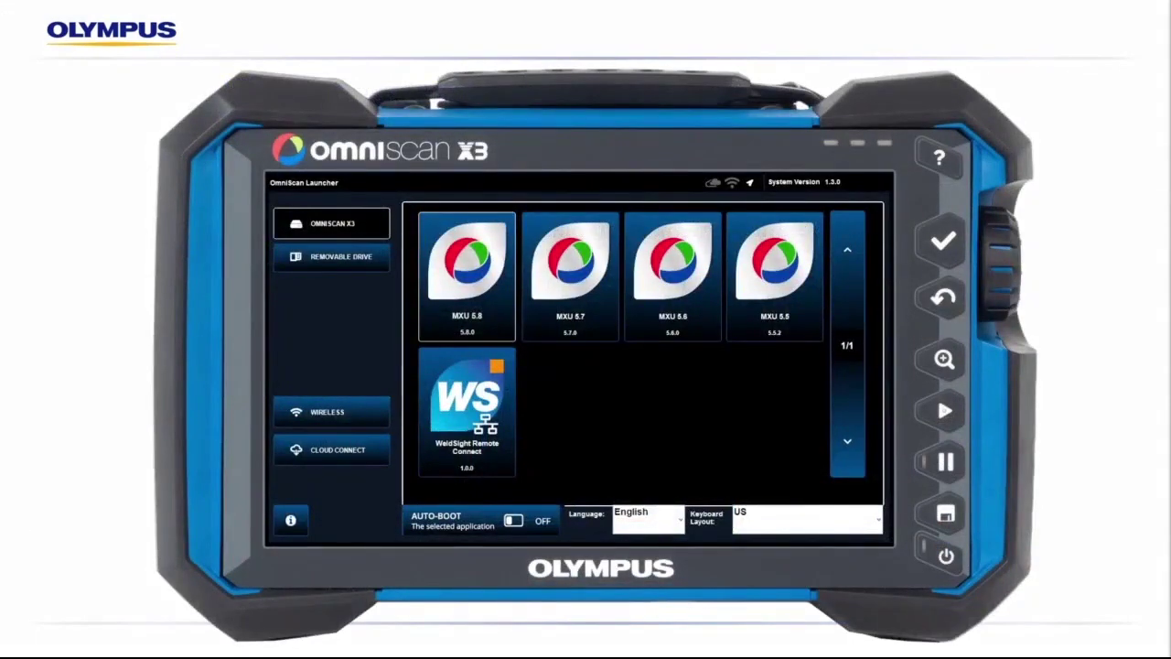
Step: Launch WeldSight Remote Connect on the OmniScan X3 to link the instrument with WeldSight
left_click(467, 402)
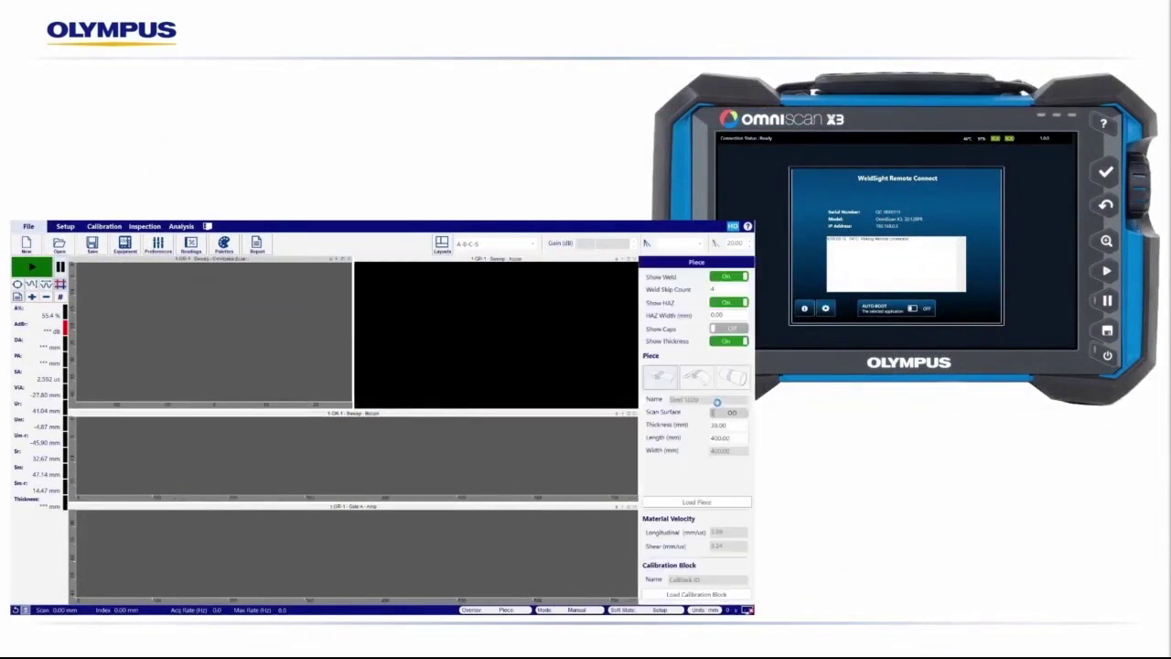
left_click(712, 355)
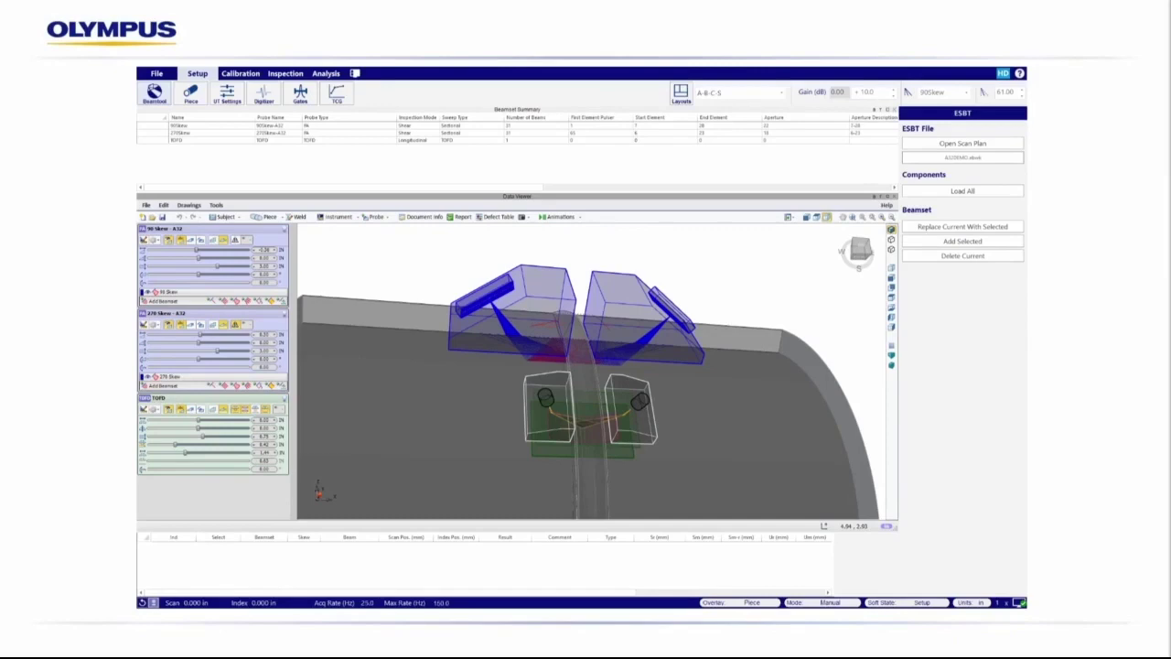
Step: Review the scan plan in 2D on both the calibration block and the piece, and load all its components
left_click(806, 217)
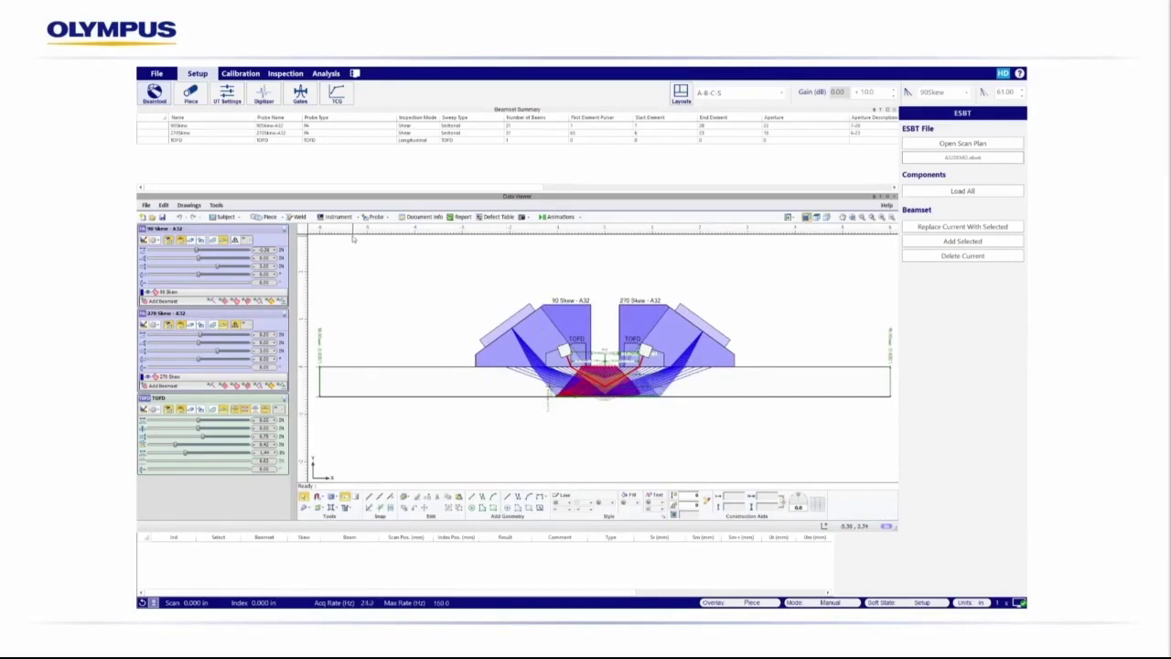
left_click(225, 217)
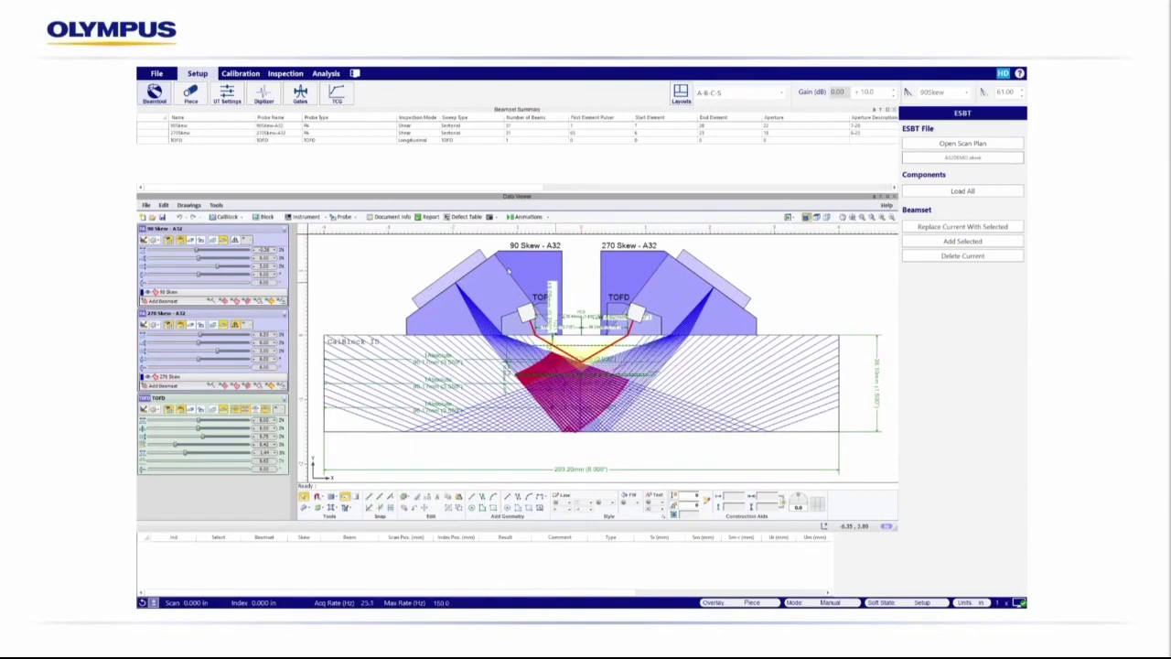
left_click(227, 216)
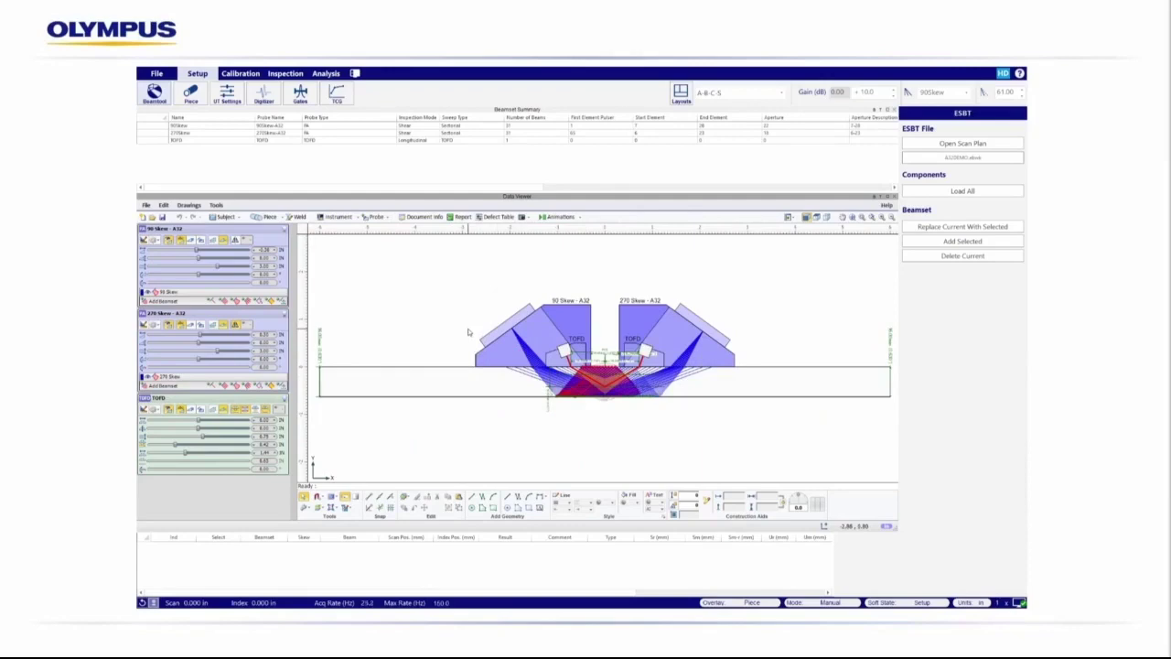
left_click(957, 192)
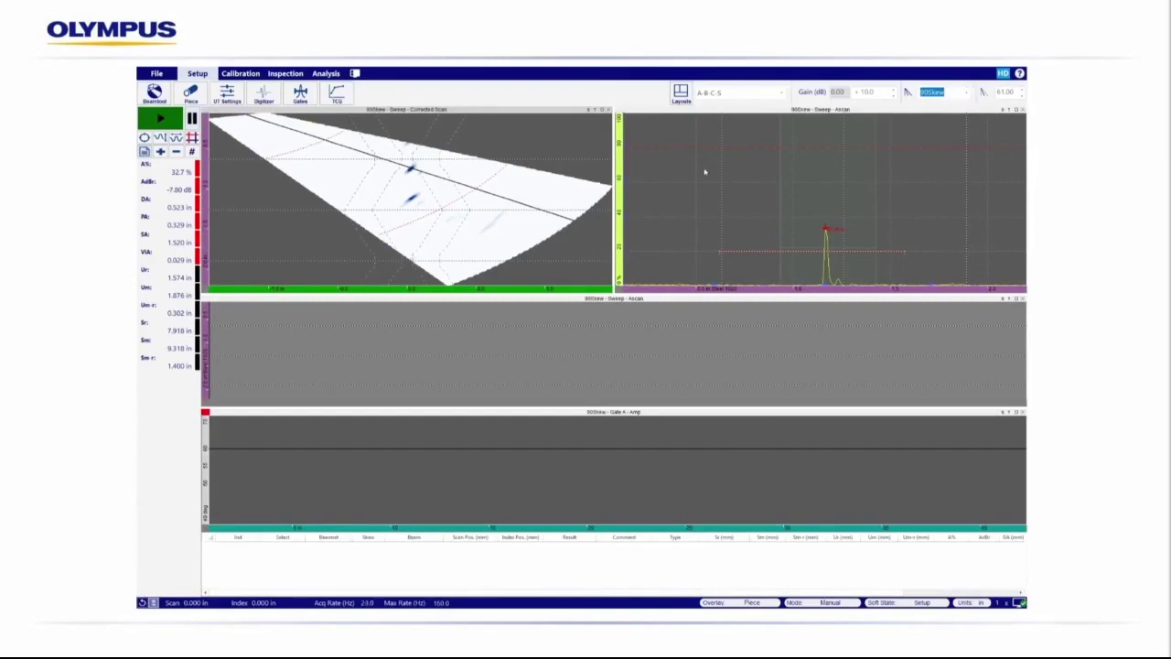
Step: Split the A-scan and B-scan views and fill the new panes with other views, including Gate A : Amp
left_click(752, 115)
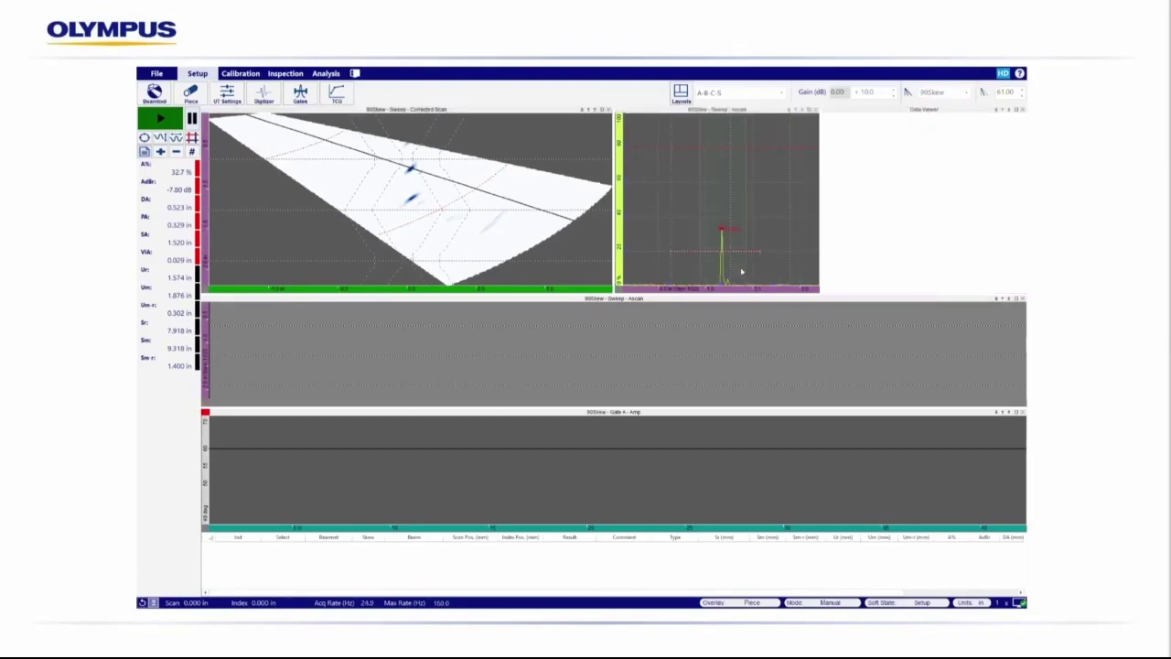
left_click(744, 308)
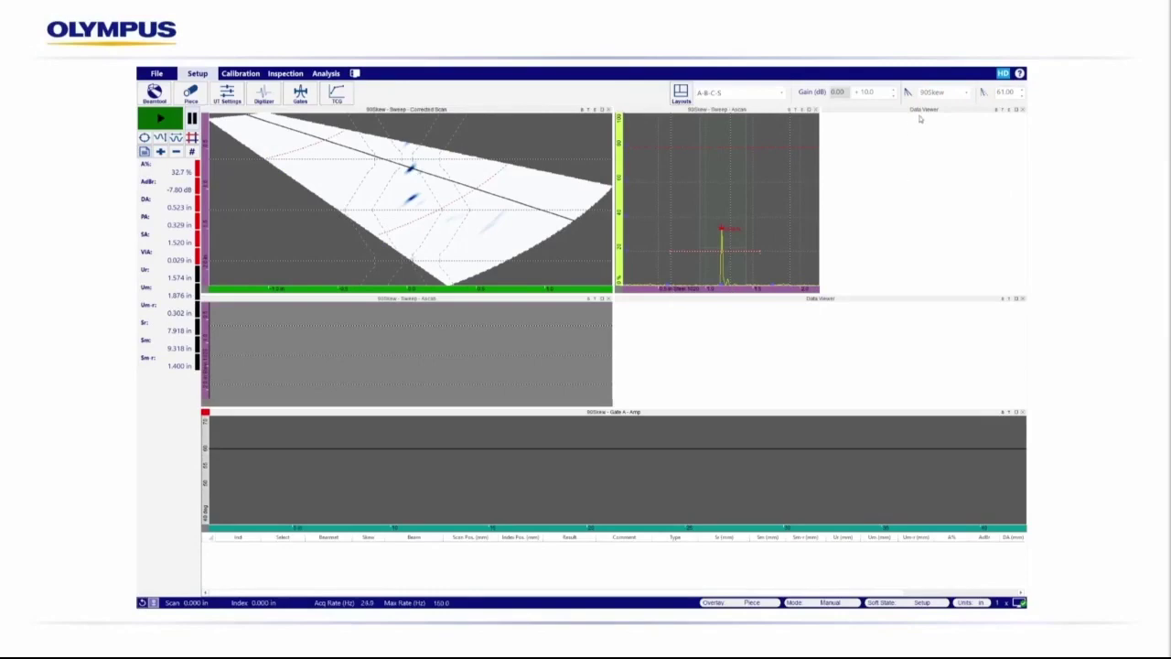
left_click(681, 92)
left_click_drag(932, 361, 703, 340)
left_click_drag(949, 450, 844, 223)
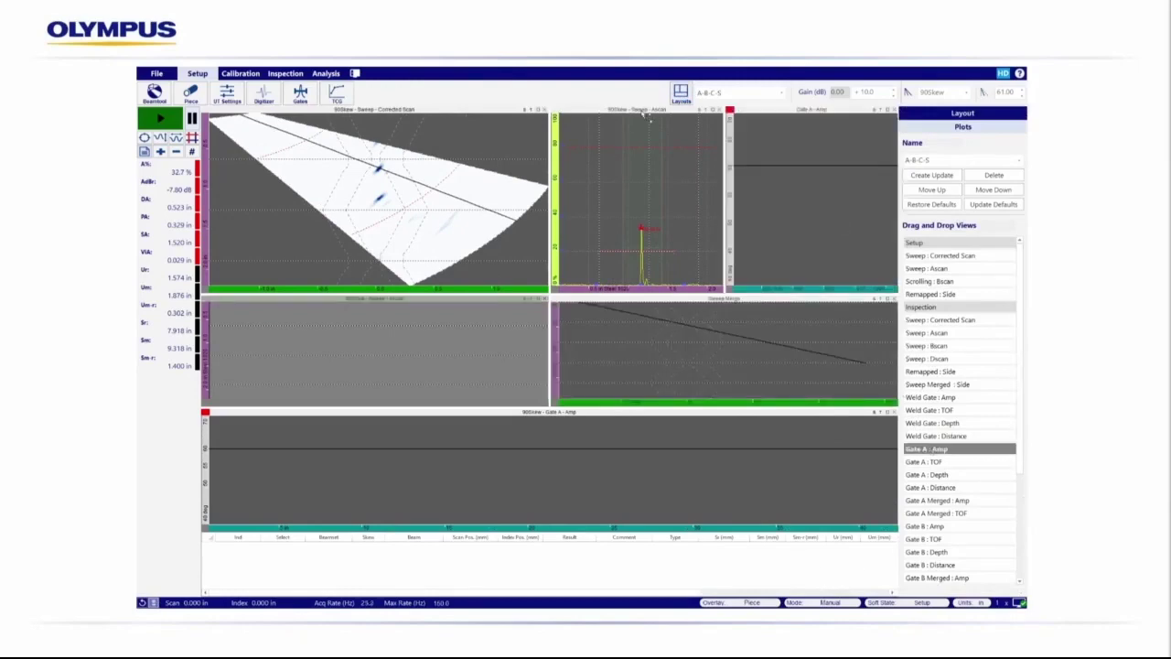
left_click_drag(644, 126, 423, 389)
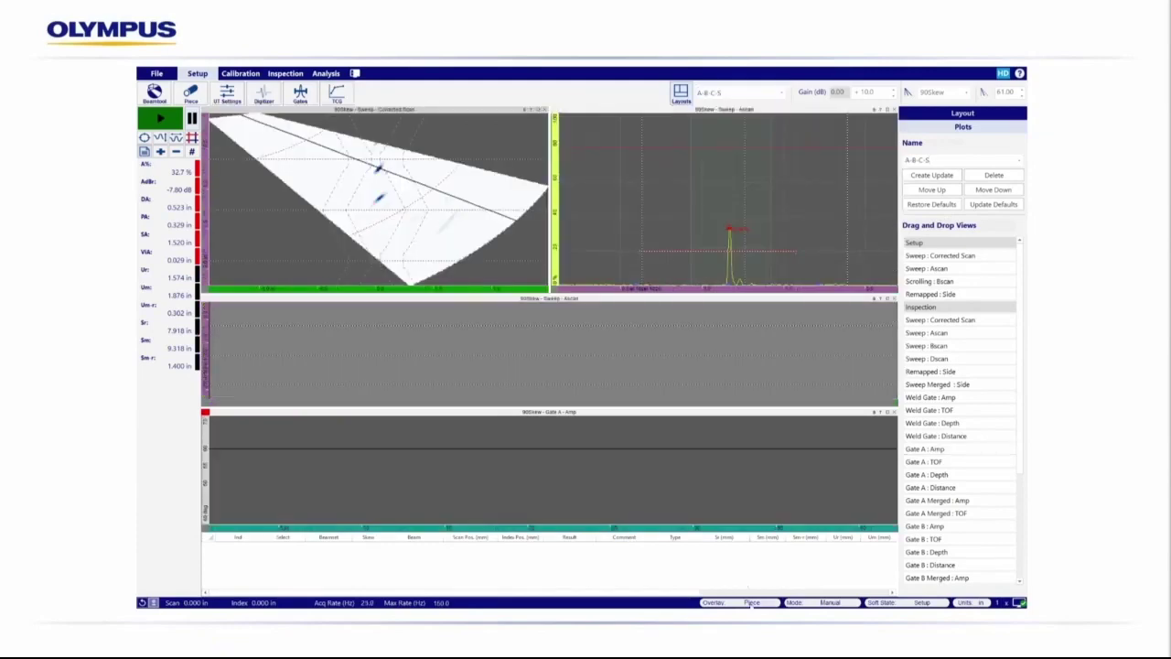
Step: Set the overlay to Calibration Block and run the Element Activity Validation for the probe
left_click(751, 603)
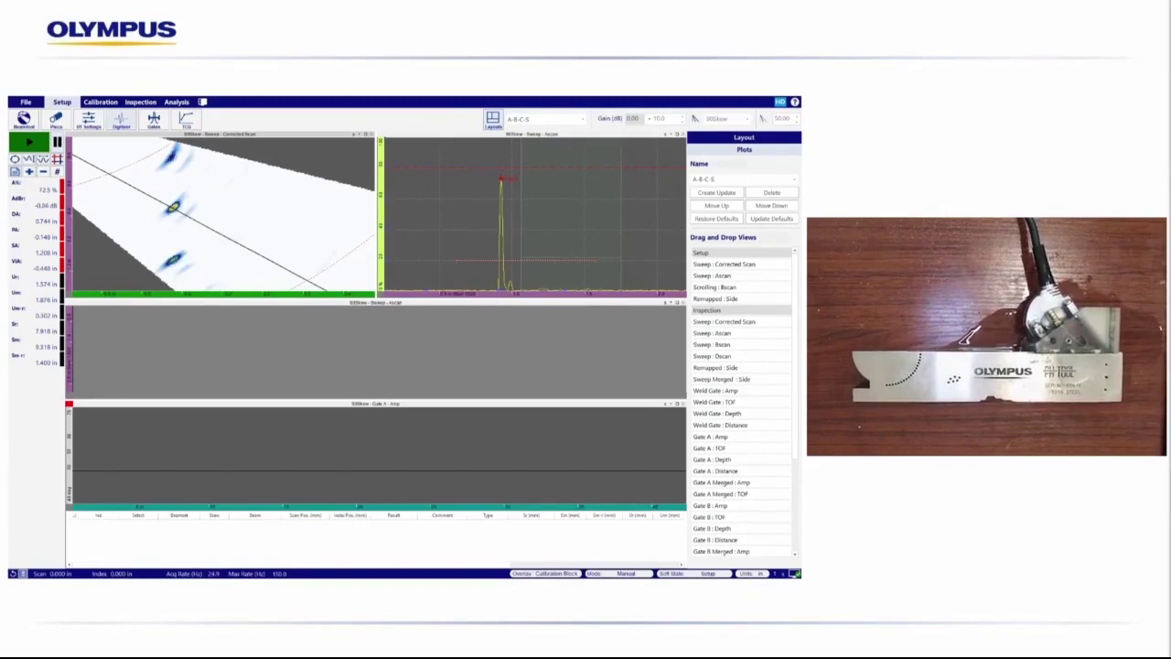
left_click(100, 102)
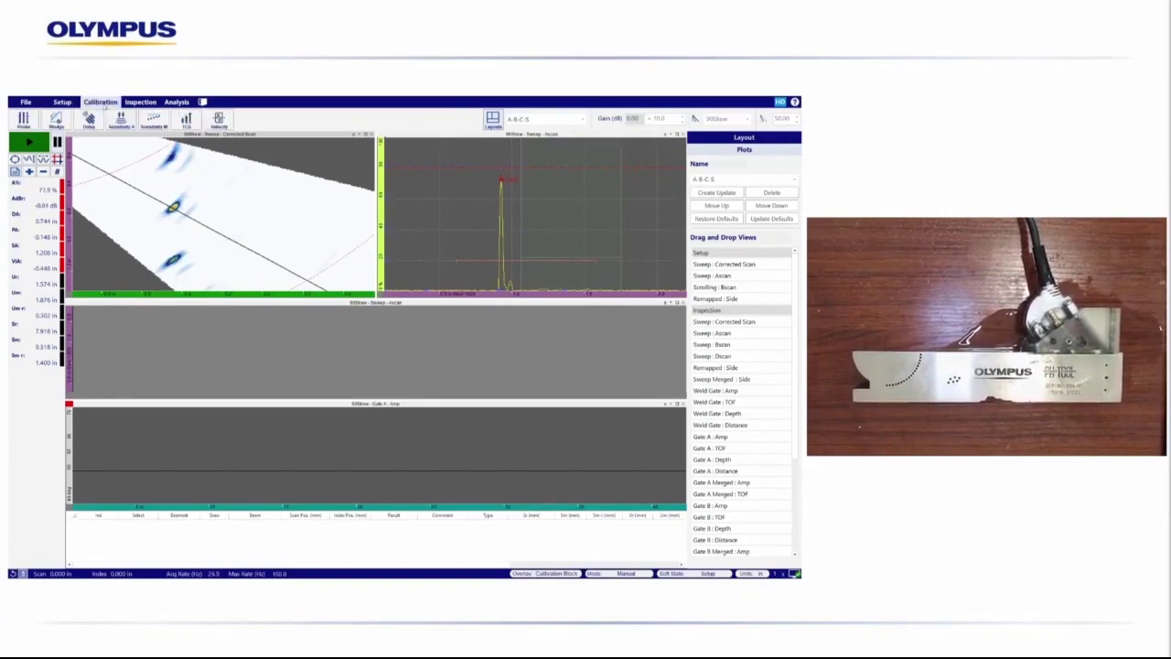
left_click(23, 119)
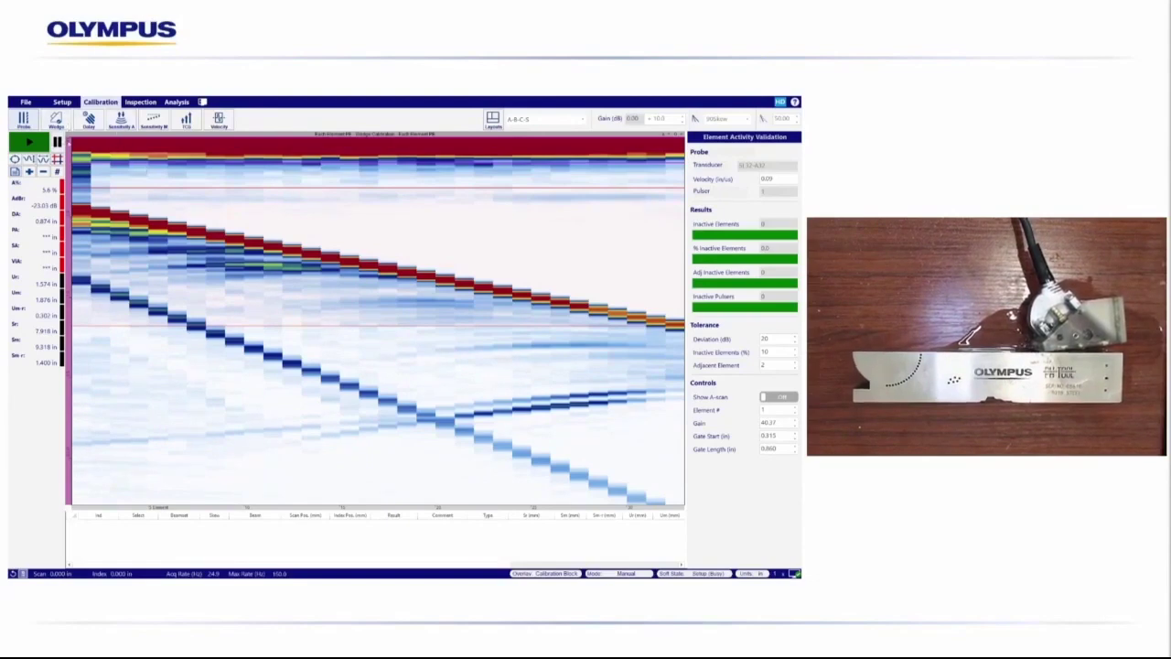
Step: Prepare the TCG Sensitivity calibration and clear the existing envelope
left_click(187, 121)
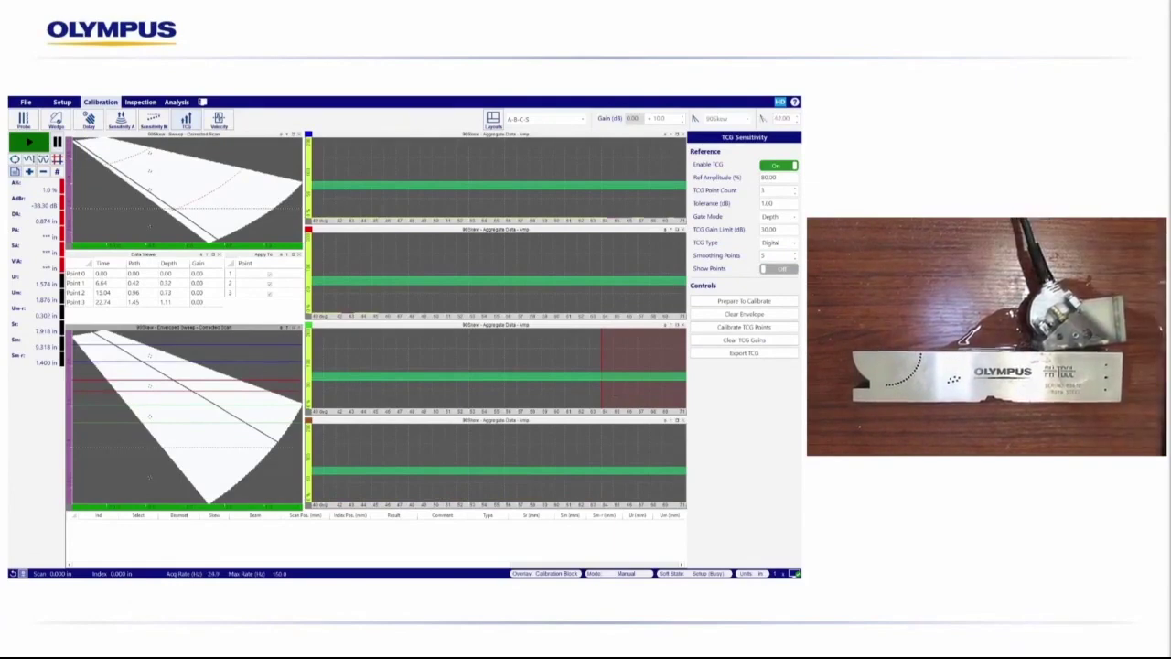
double_click(770, 189)
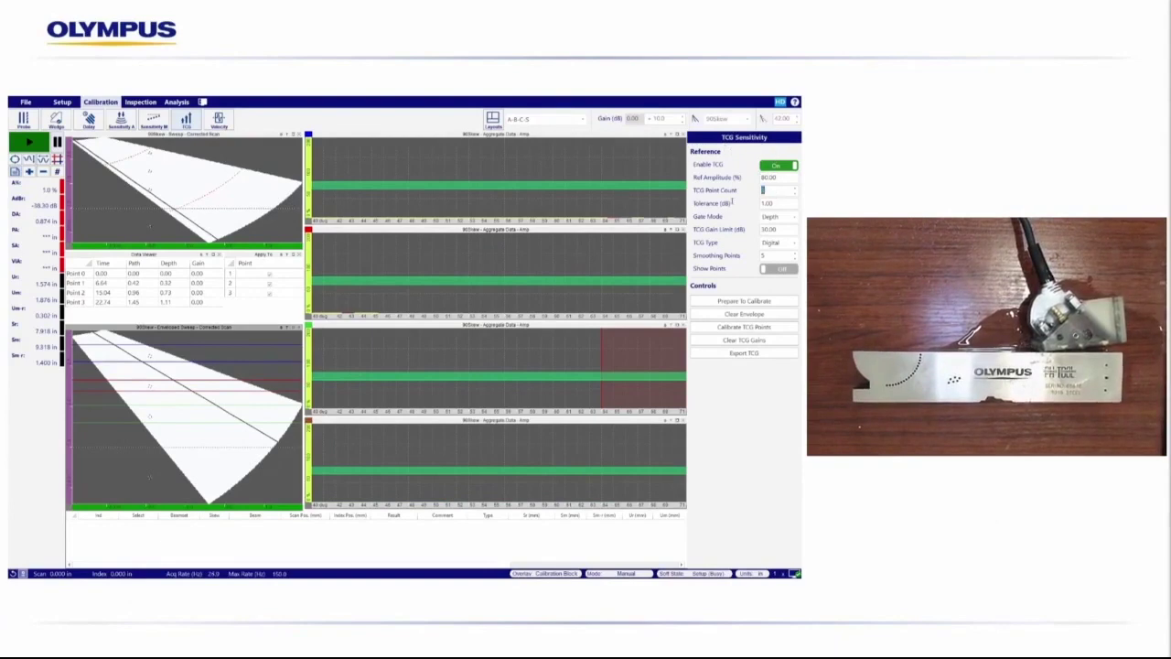
left_click(745, 301)
left_click(746, 313)
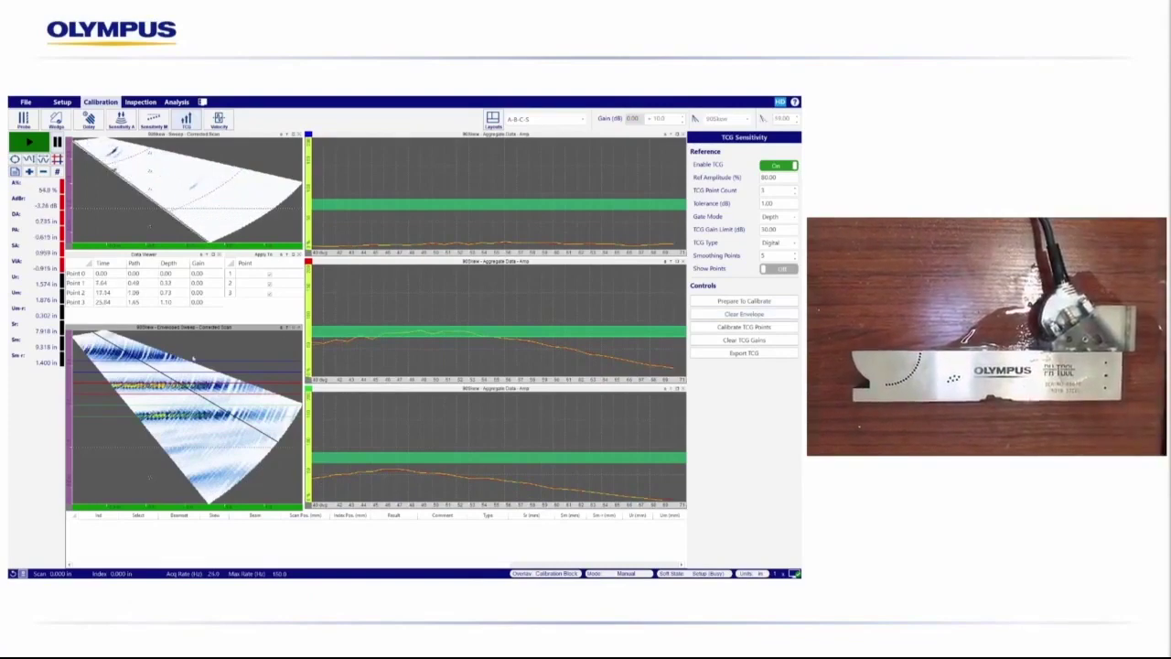
Step: Move the first point's gate shallower, exclude angles above about 64° for the third point, and calibrate the TCG points
left_click_drag(194, 361, 196, 349)
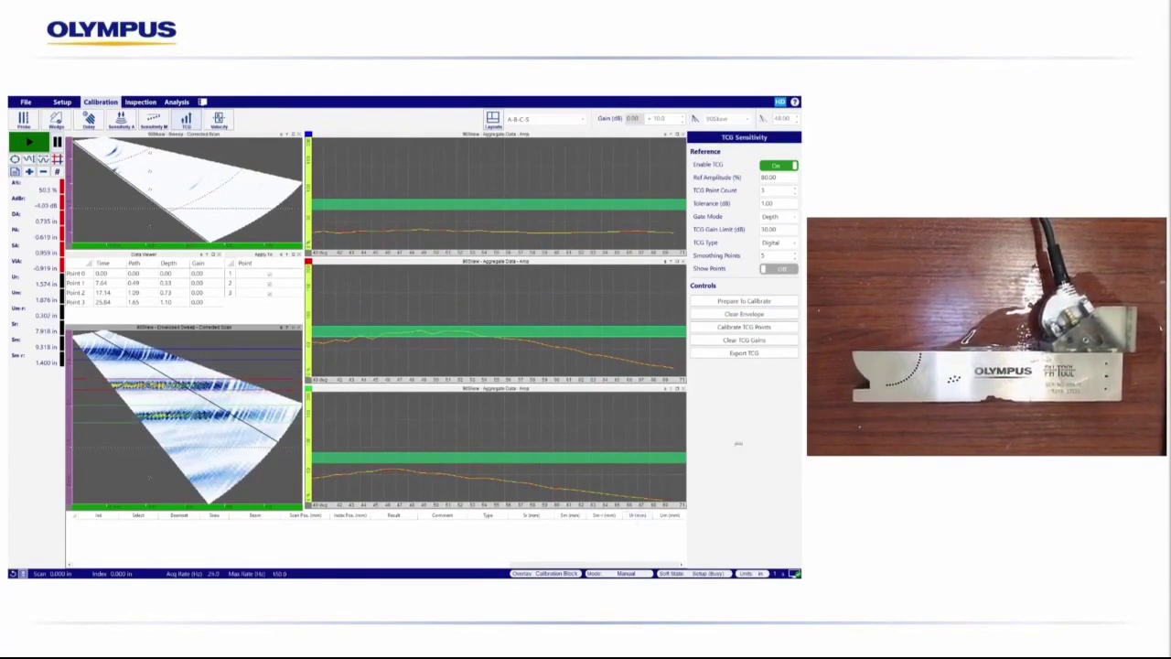
left_click(684, 436)
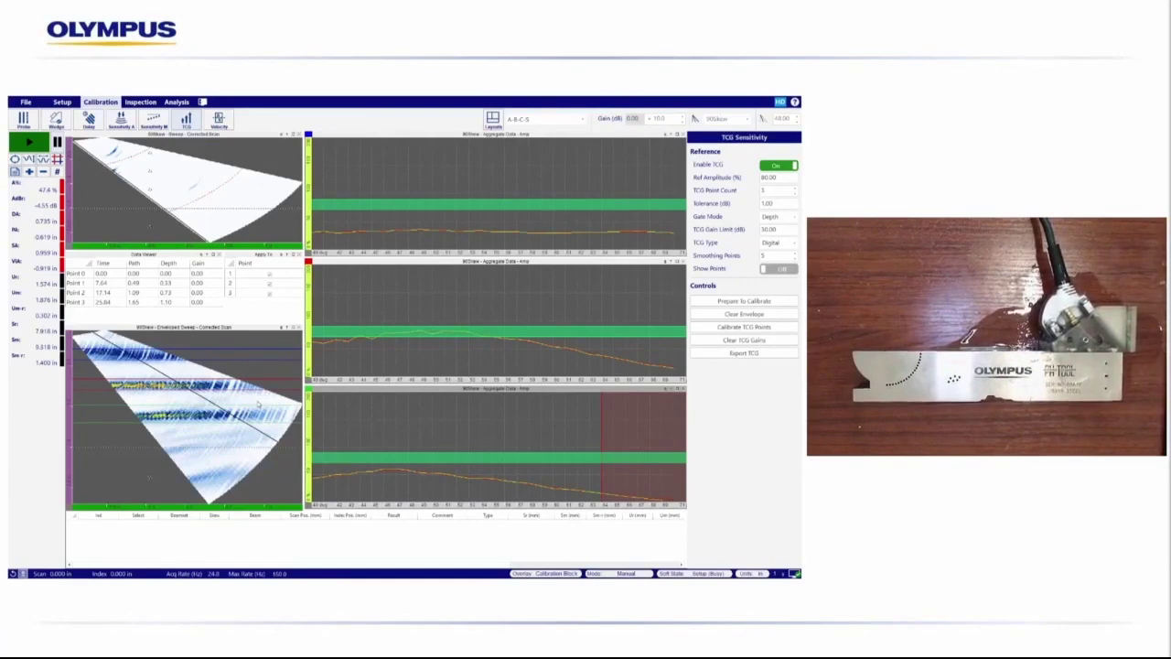
left_click(758, 328)
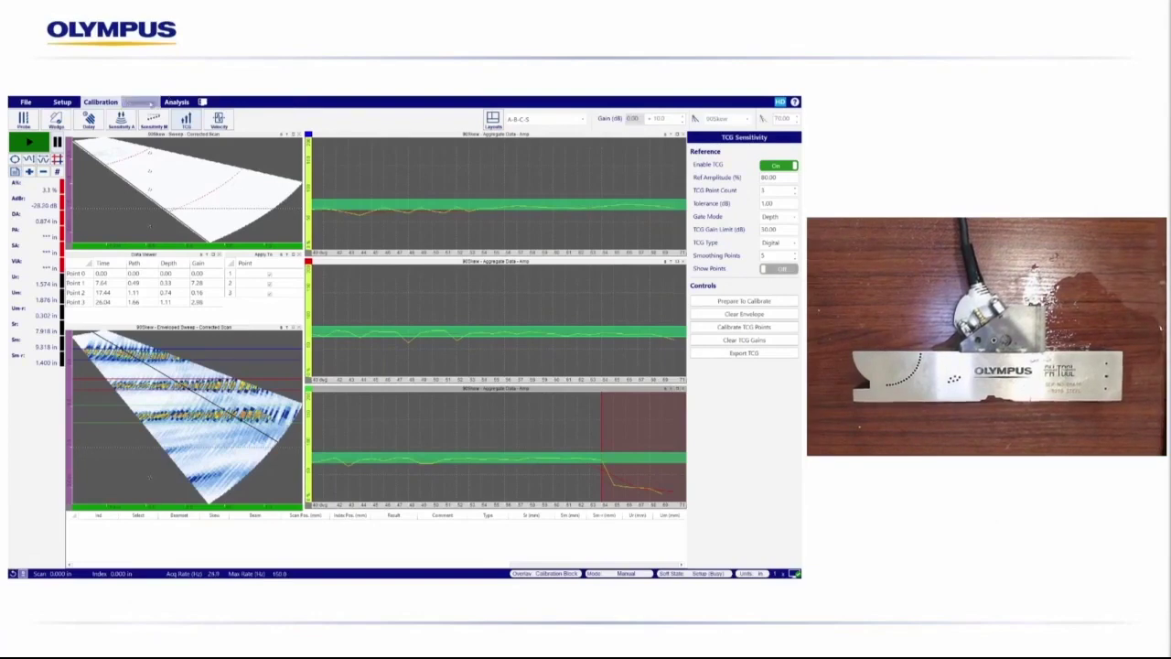
Step: Open the inspection motion settings and choose the scan type in the scan parameters
left_click(146, 104)
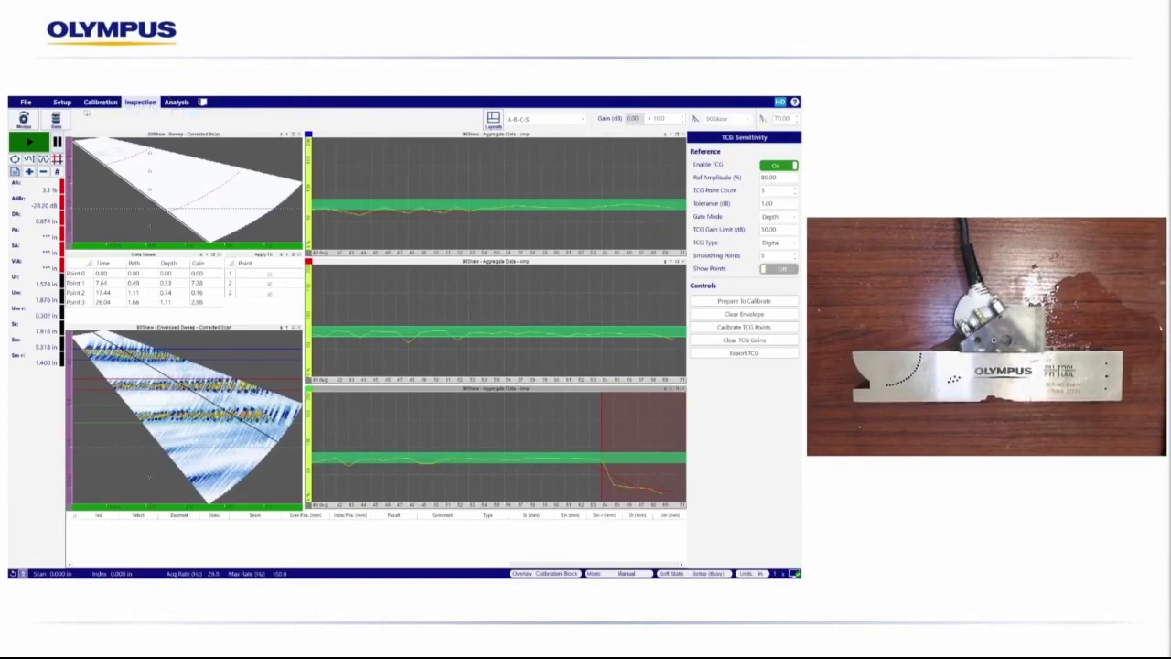
left_click(23, 119)
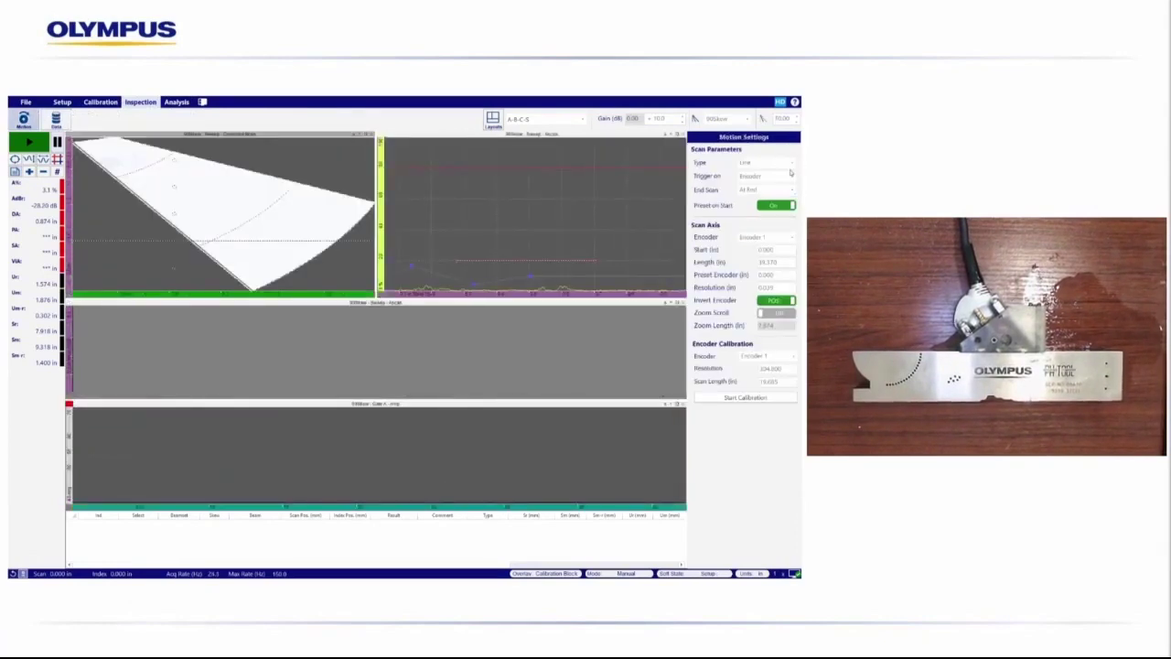
left_click(791, 164)
key("Down")
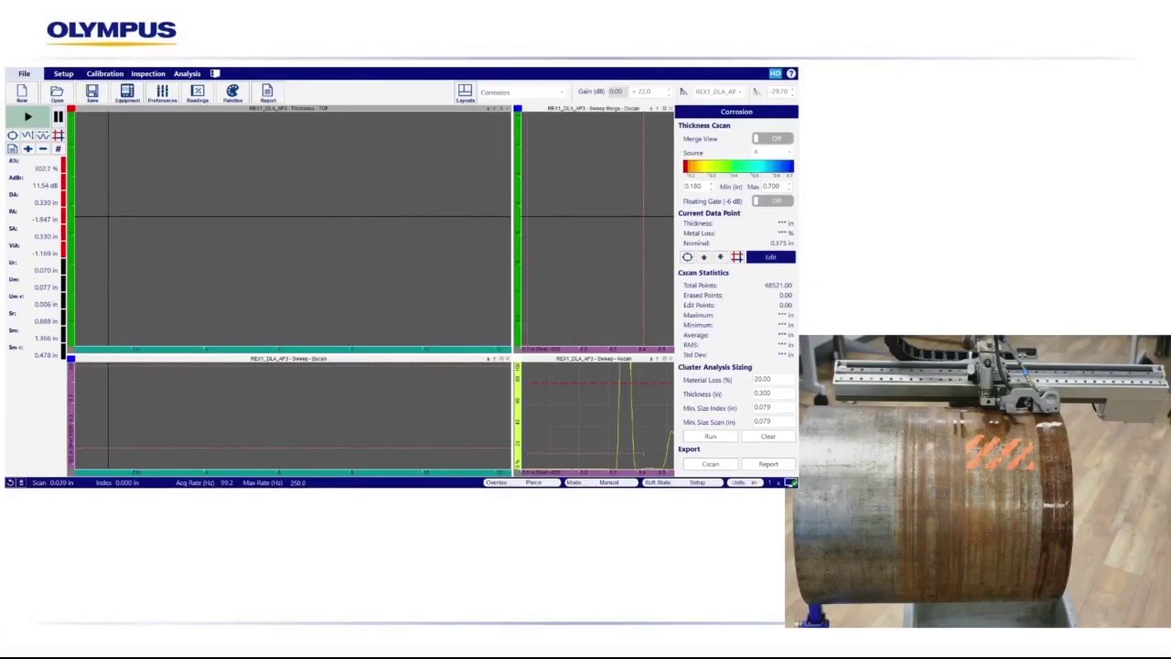
Step: Start acquiring the corrosion scan on the pipe with the Corrosion layout
left_click(28, 117)
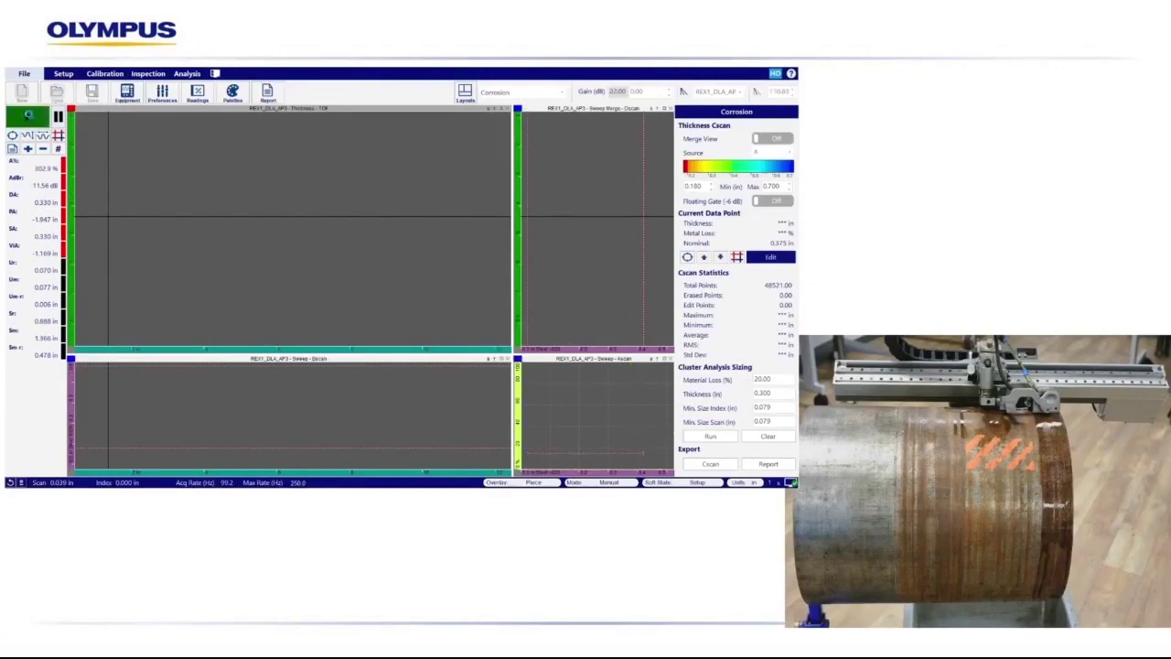
left_click(28, 116)
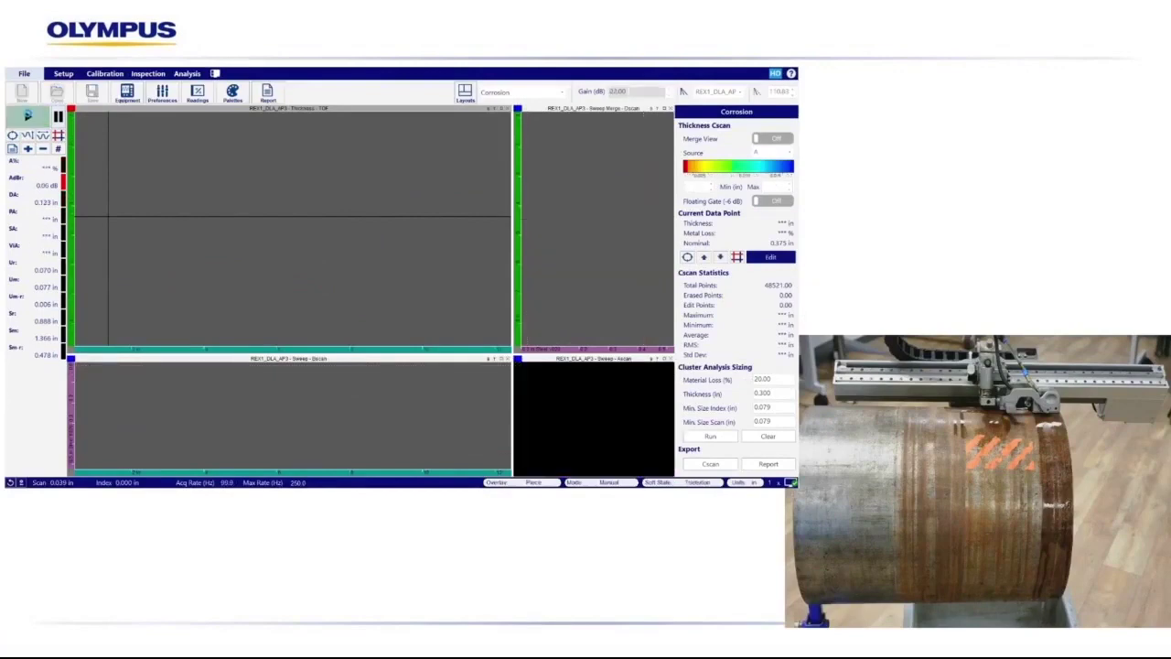
left_click(28, 116)
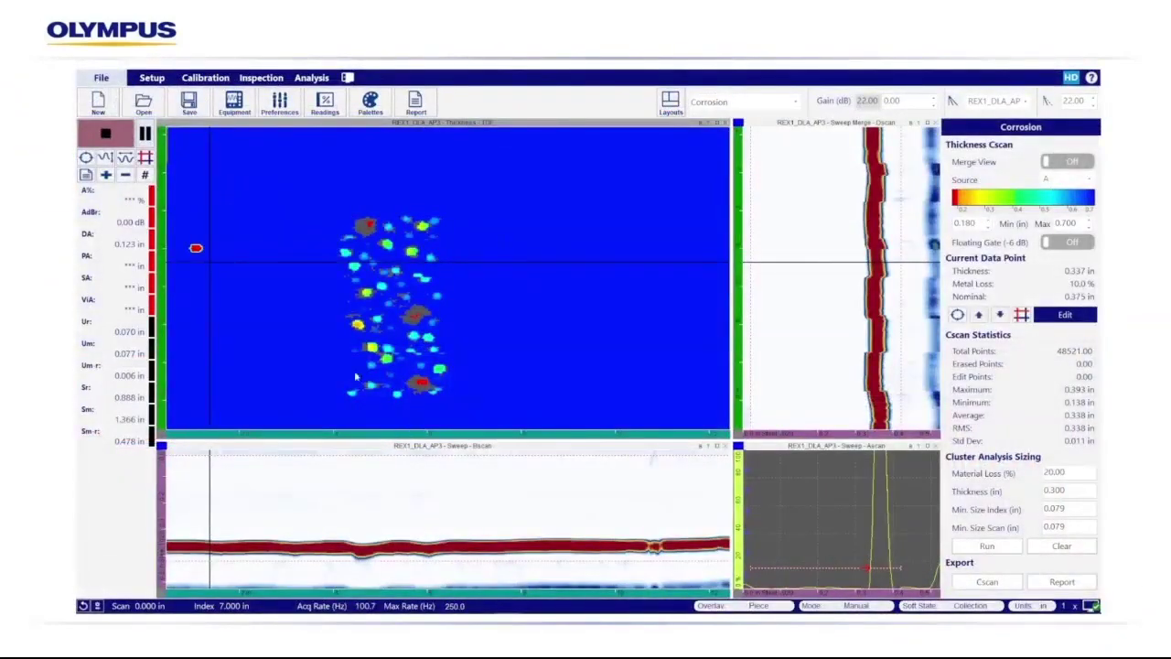
Step: Stop the acquisition and save the scan data as "DLA Demo Scan"
left_click(105, 133)
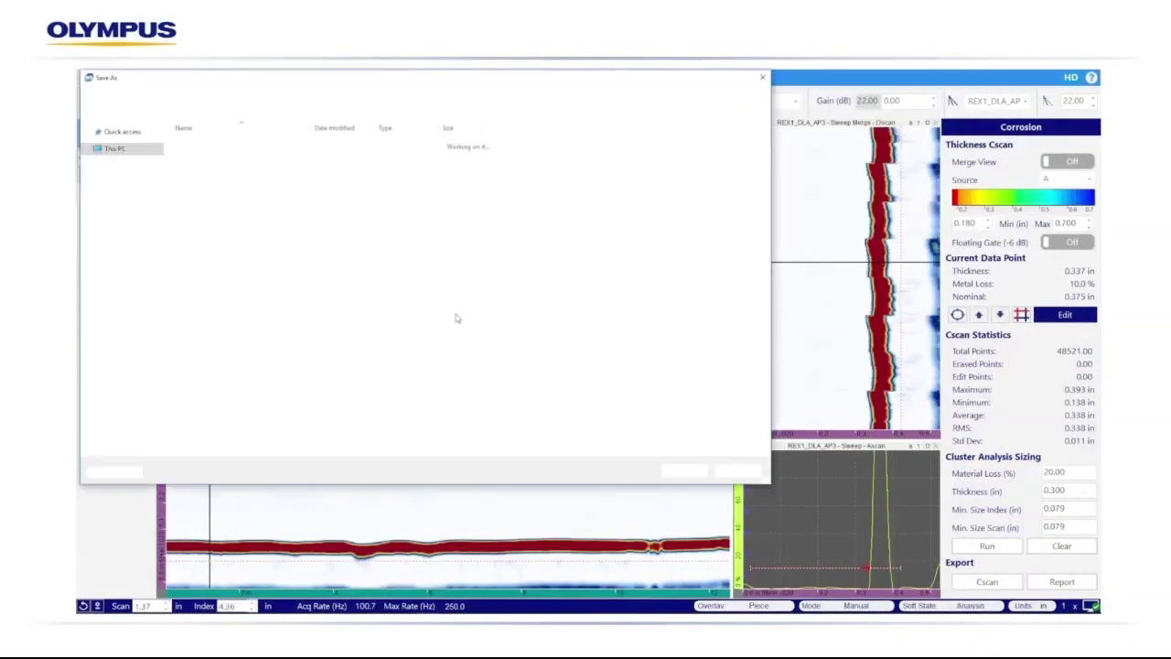
type("DL")
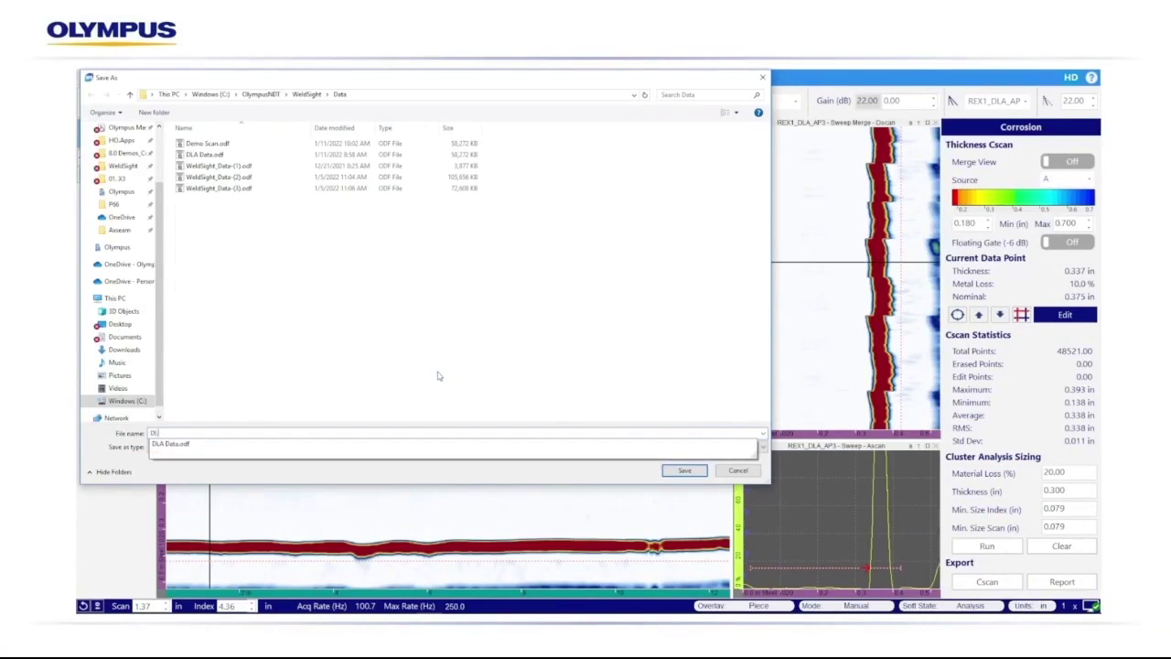
type("A Demo Scan")
key("Return")
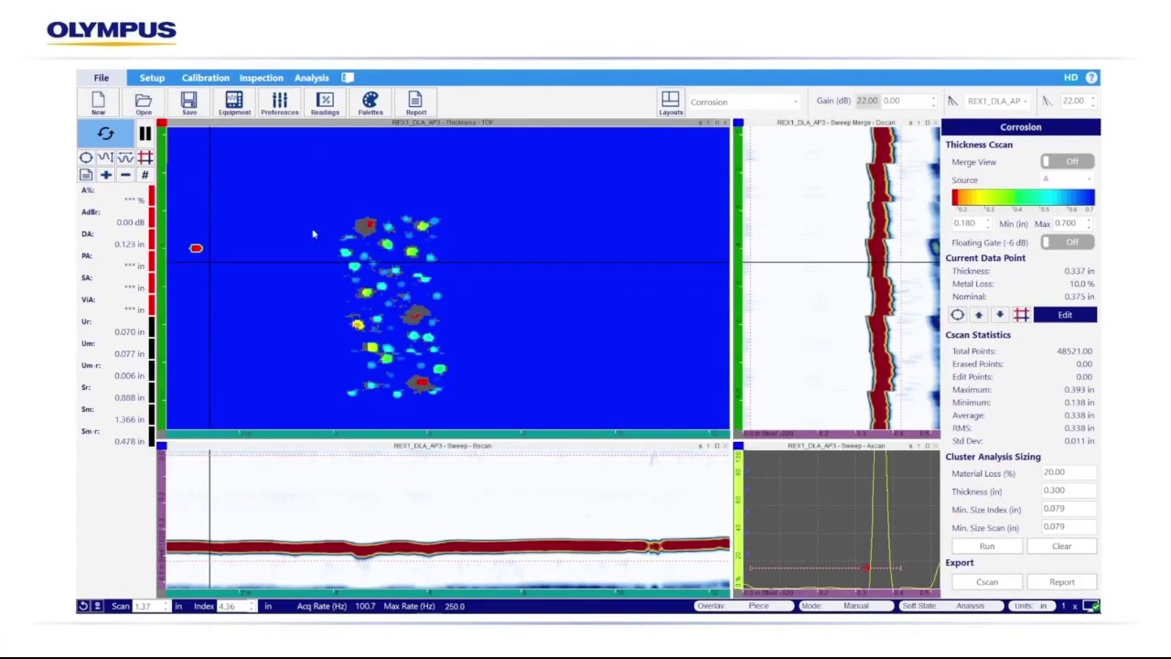
Step: Examine the large indication at the pit cluster's upper-left corner with the data cursor and step to another data point
scroll(402, 215, "up", 3)
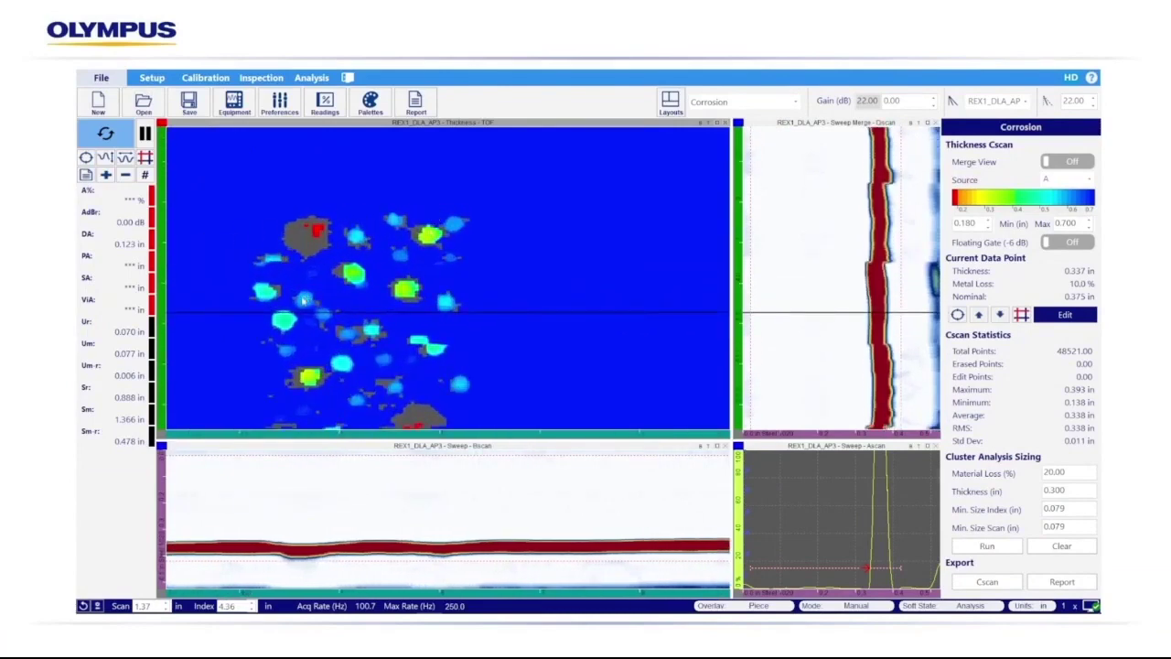
scroll(302, 301, "up", 1)
left_click(314, 215)
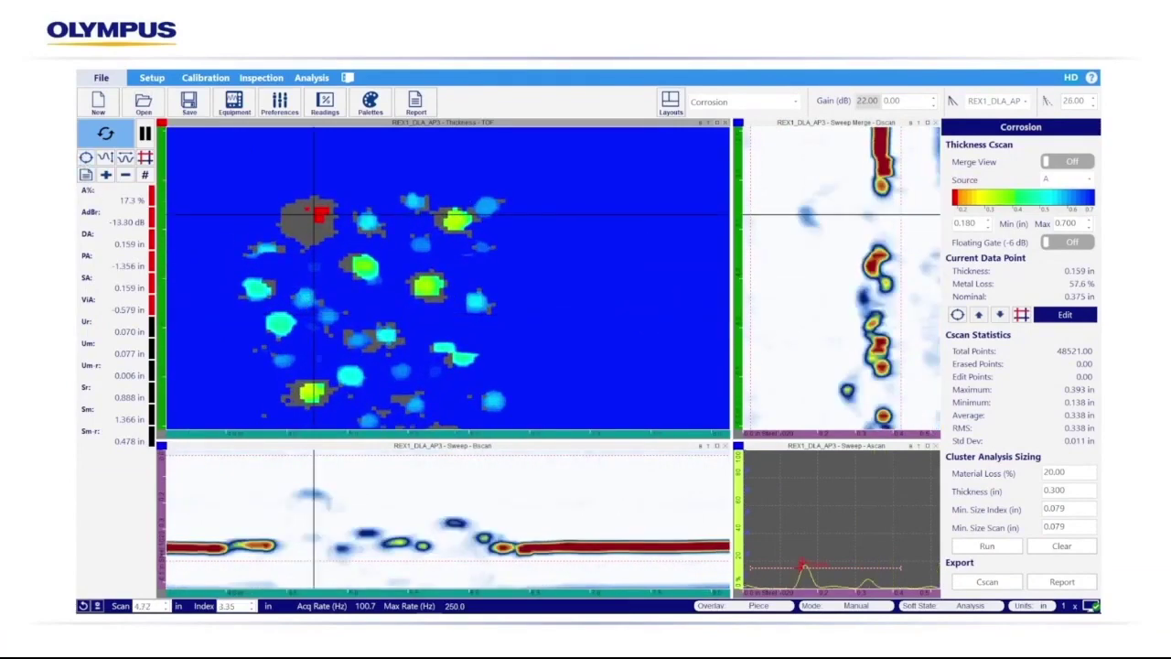
left_click(983, 317)
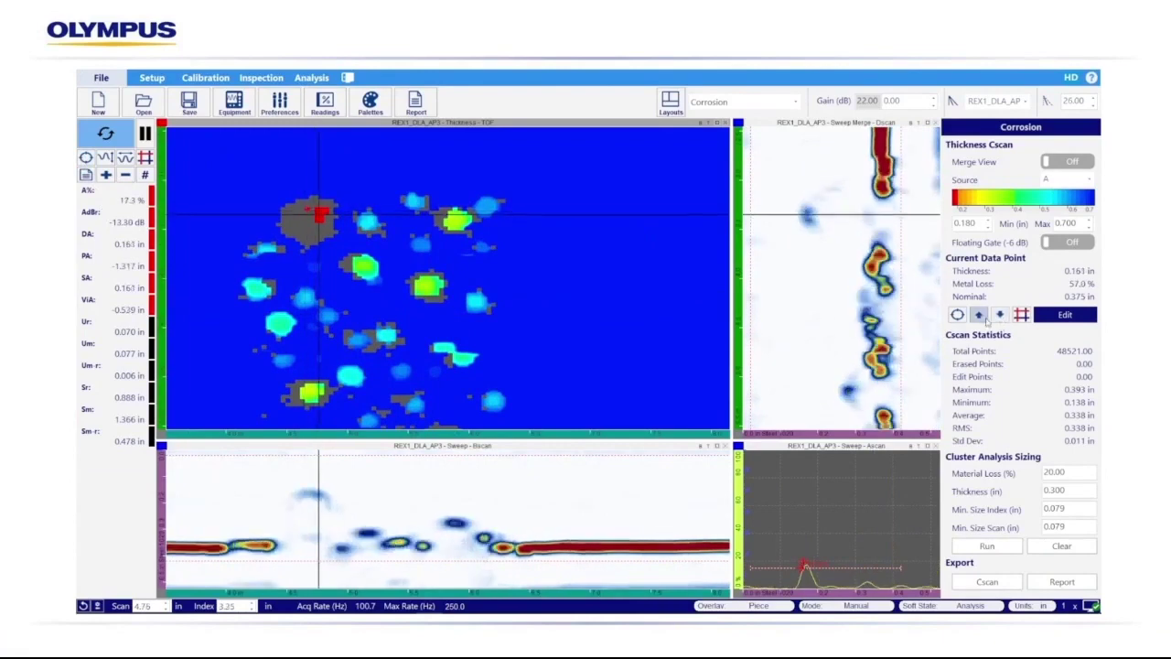
Step: Examine the isolated red indication on the thickness C-scan, away from the pit cluster, with the data cursor
scroll(248, 310, "down", 2)
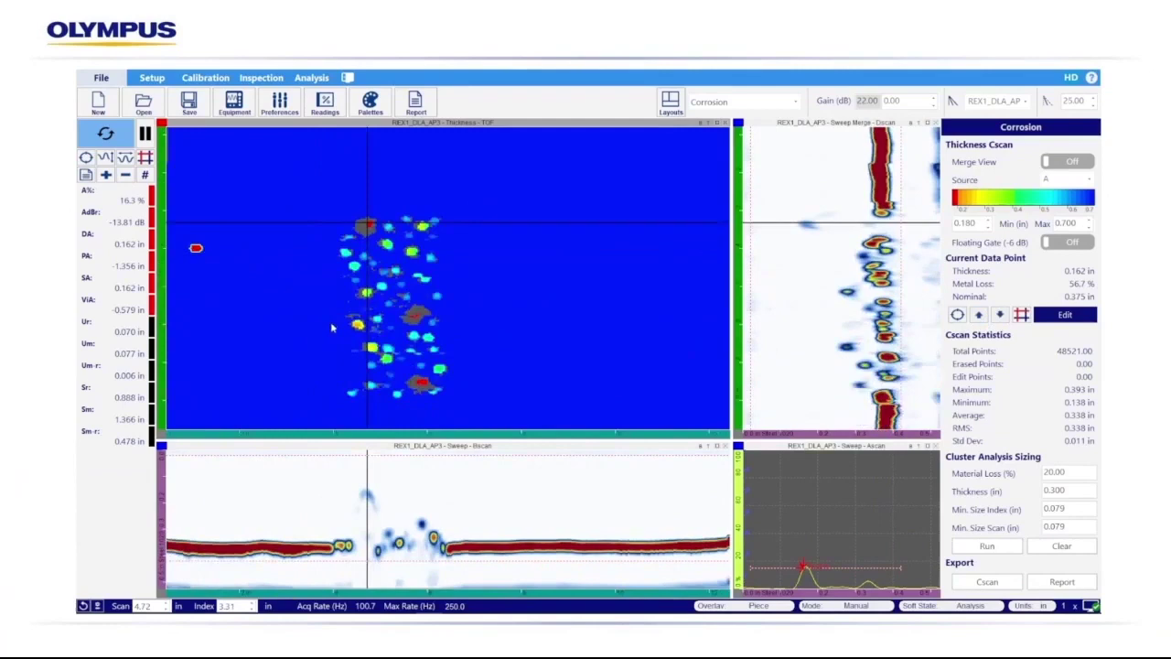
scroll(332, 327, "up", 3)
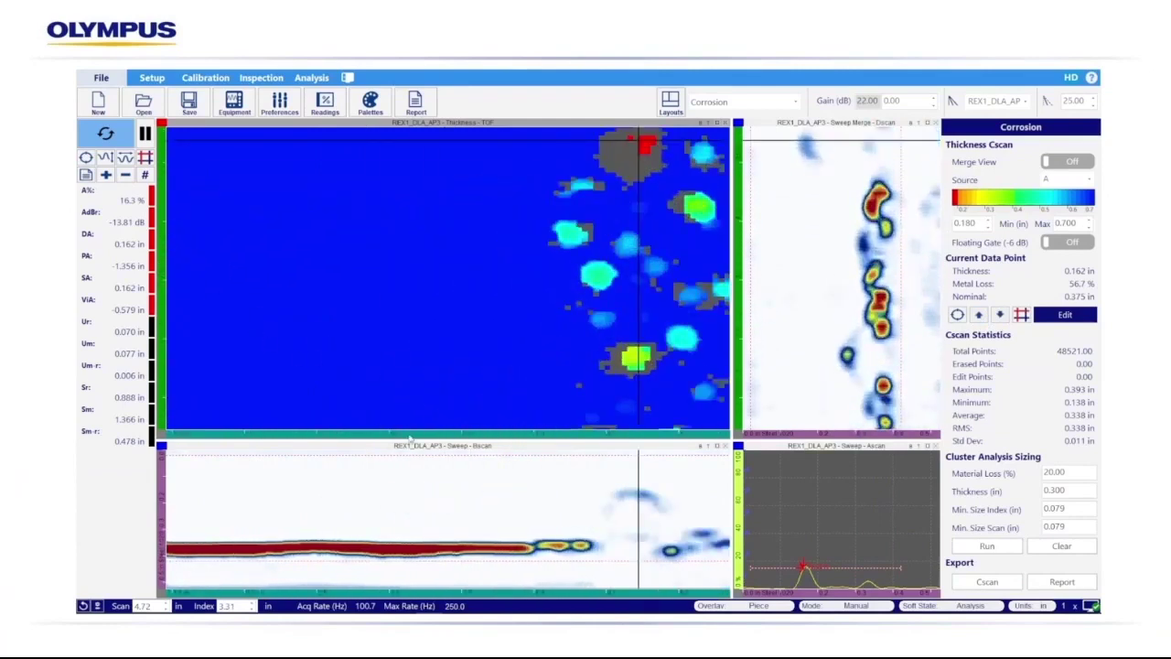
scroll(255, 257, "up", 3)
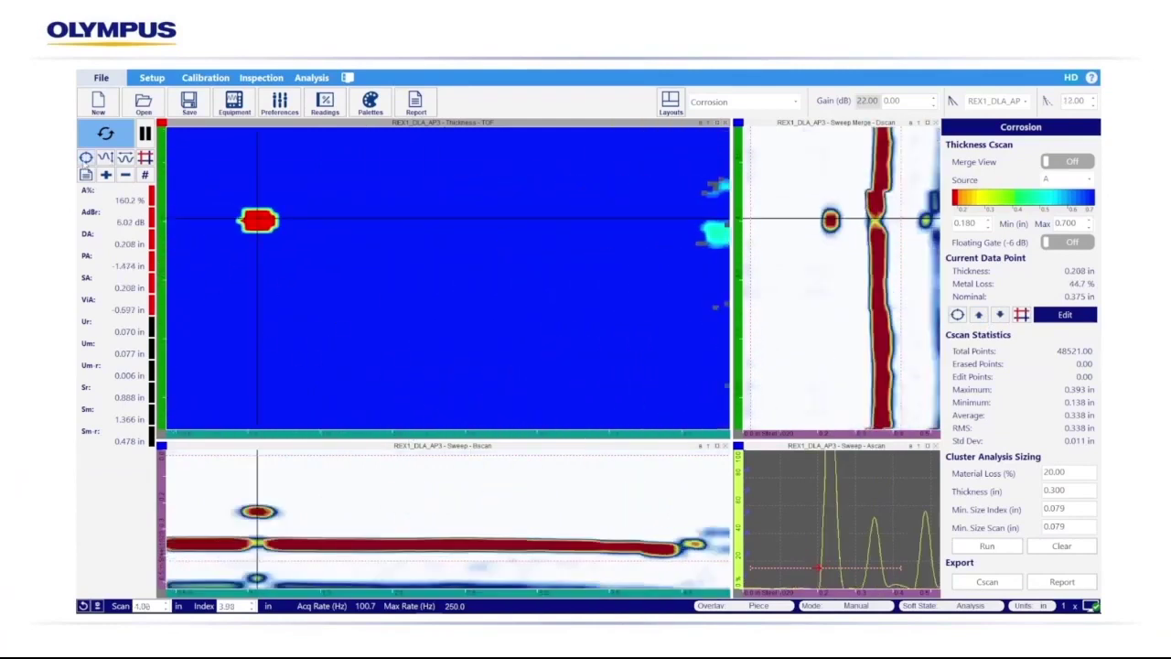
scroll(352, 237, "down", 3)
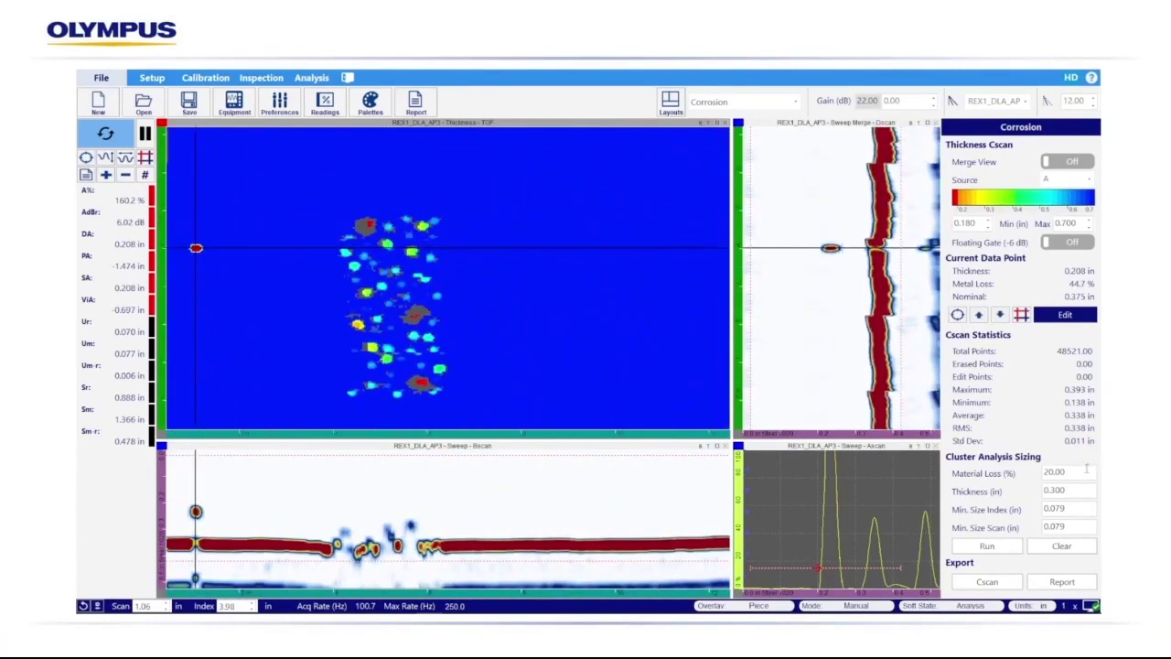
Step: Set the cluster analysis sizing thickness to 0.310 in and run the analysis on the thickness C-scan
double_click(1061, 489)
type(".31")
left_click(1005, 545)
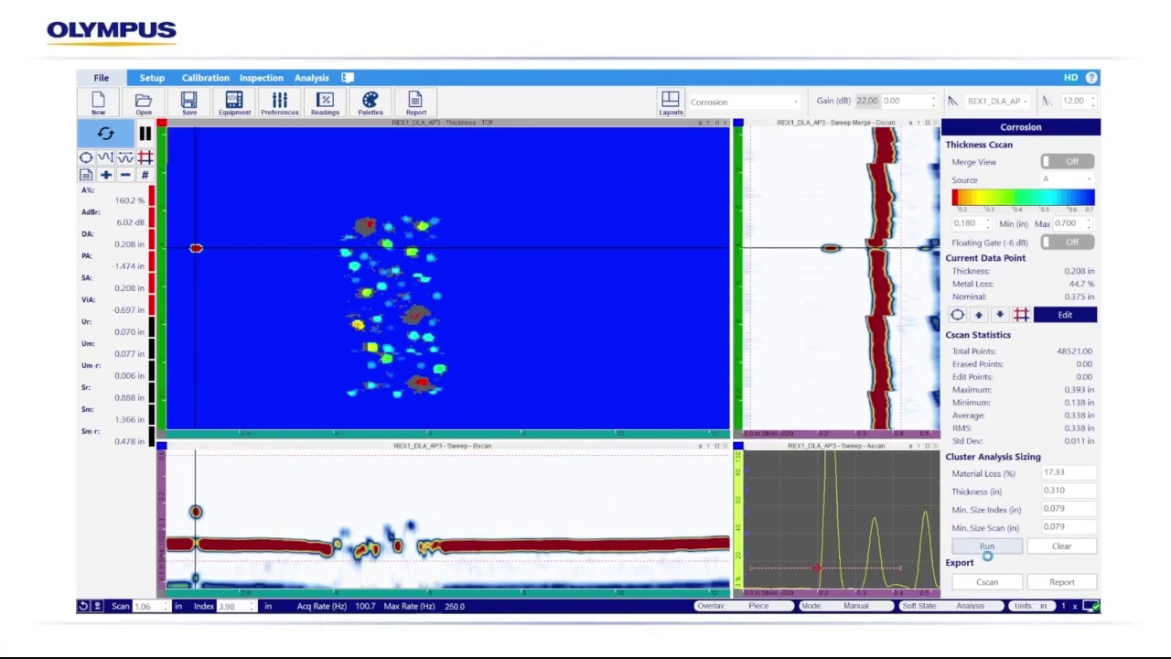
scroll(374, 205, "up", 3)
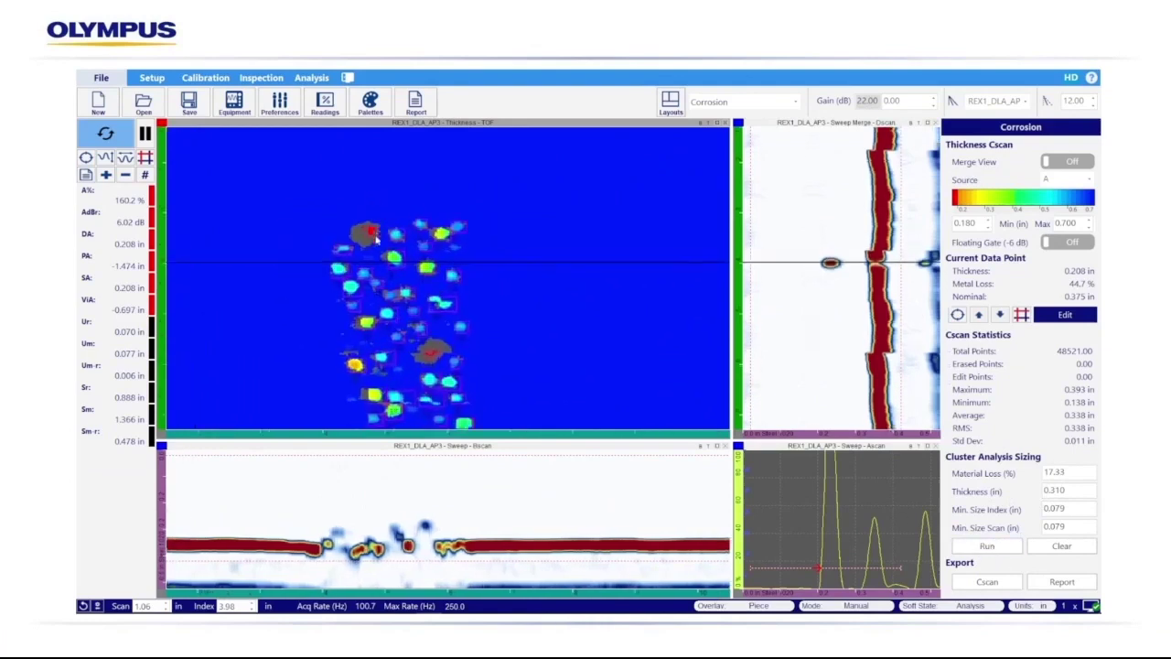
left_click_drag(164, 314, 167, 158)
scroll(168, 157, "down", 3)
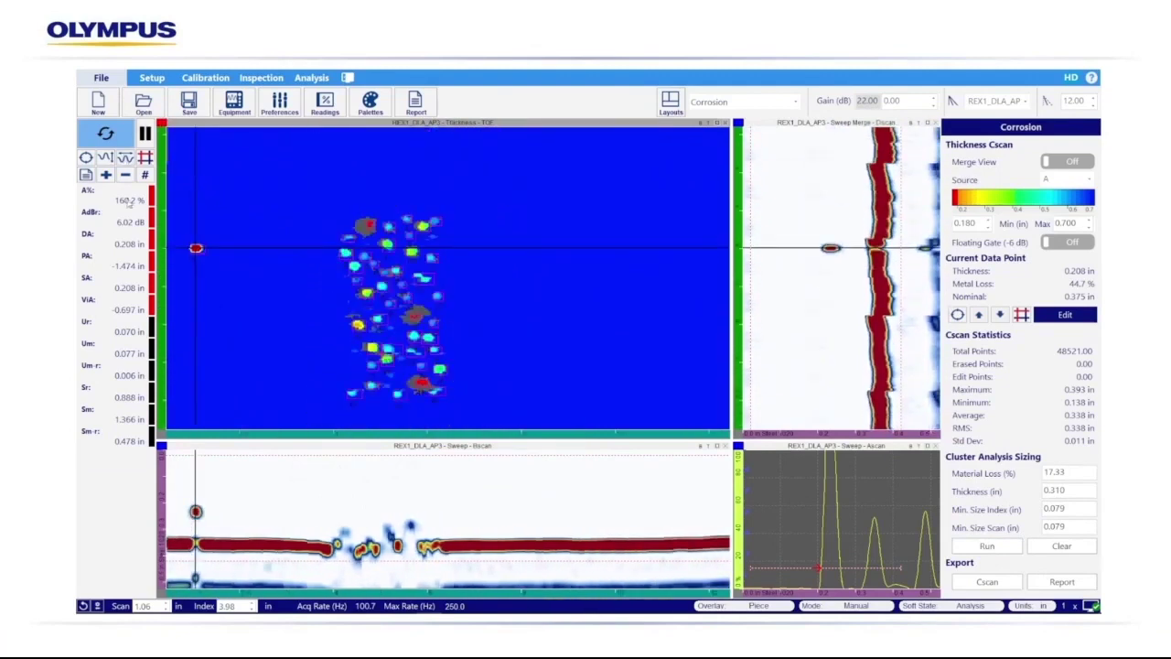
Step: Show the indication table and step through indications 3, 16, 18 and 15 to locate them on the C-scan
left_click(86, 174)
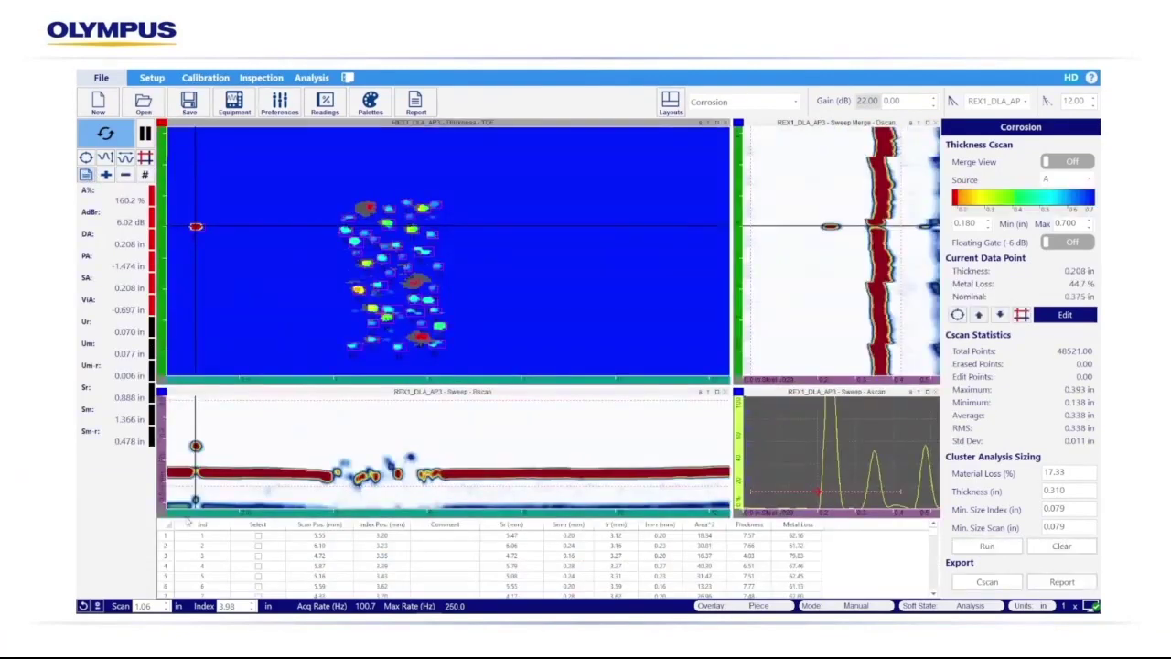
left_click(167, 556)
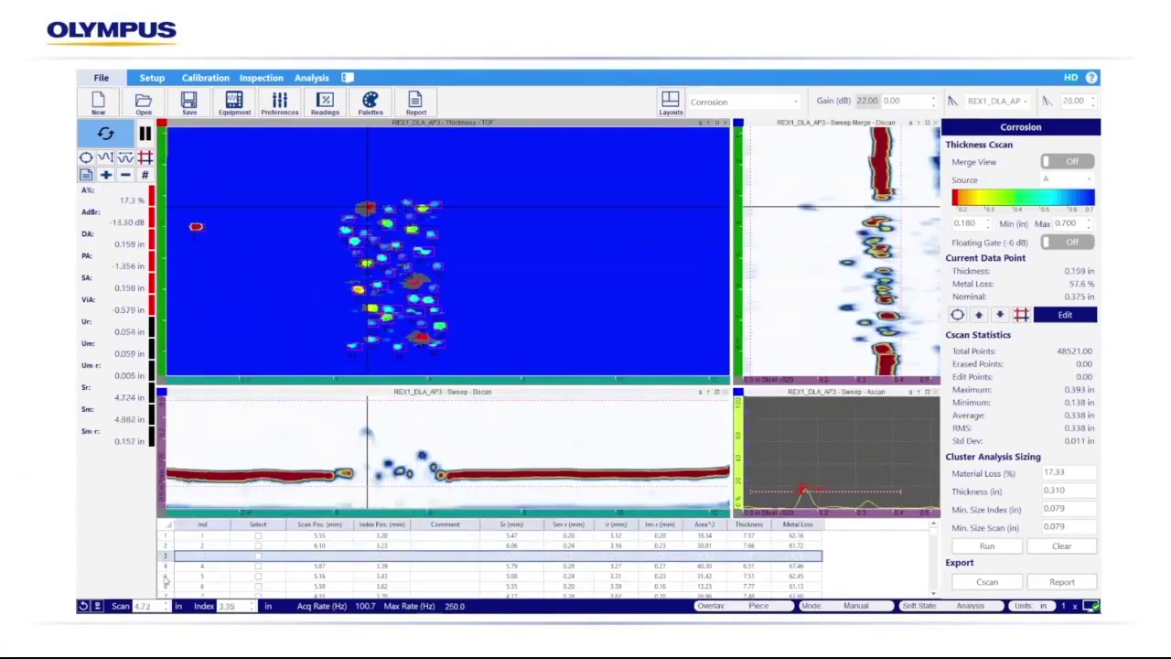
scroll(164, 578, "down", 4)
left_click(163, 566)
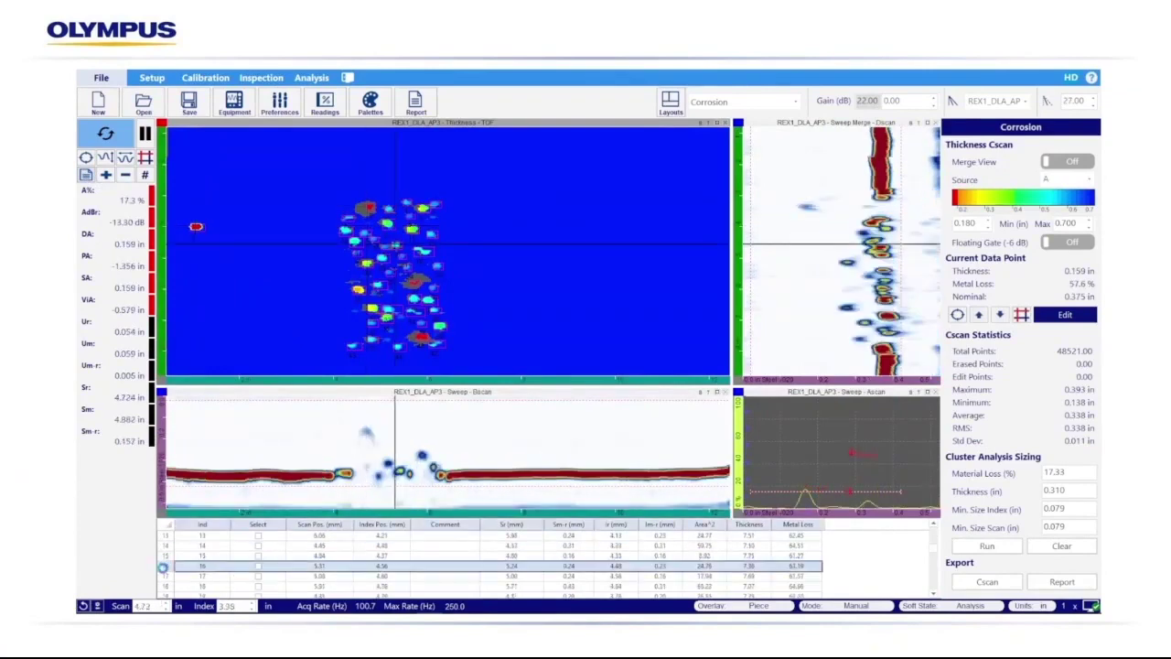
left_click(164, 586)
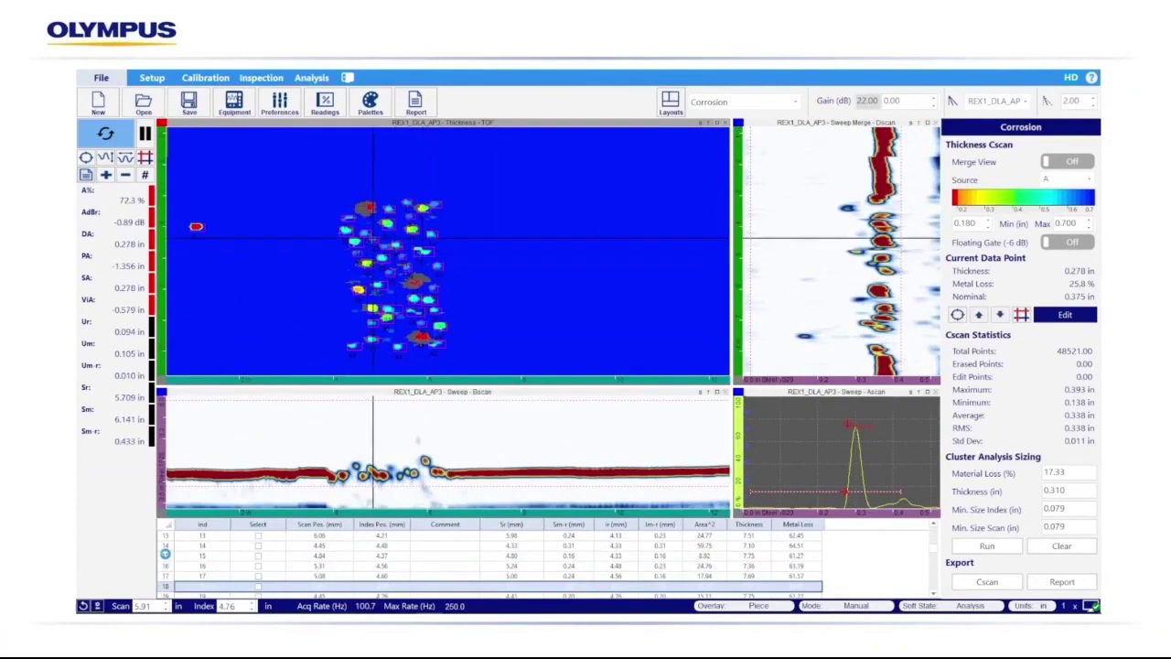
left_click(164, 555)
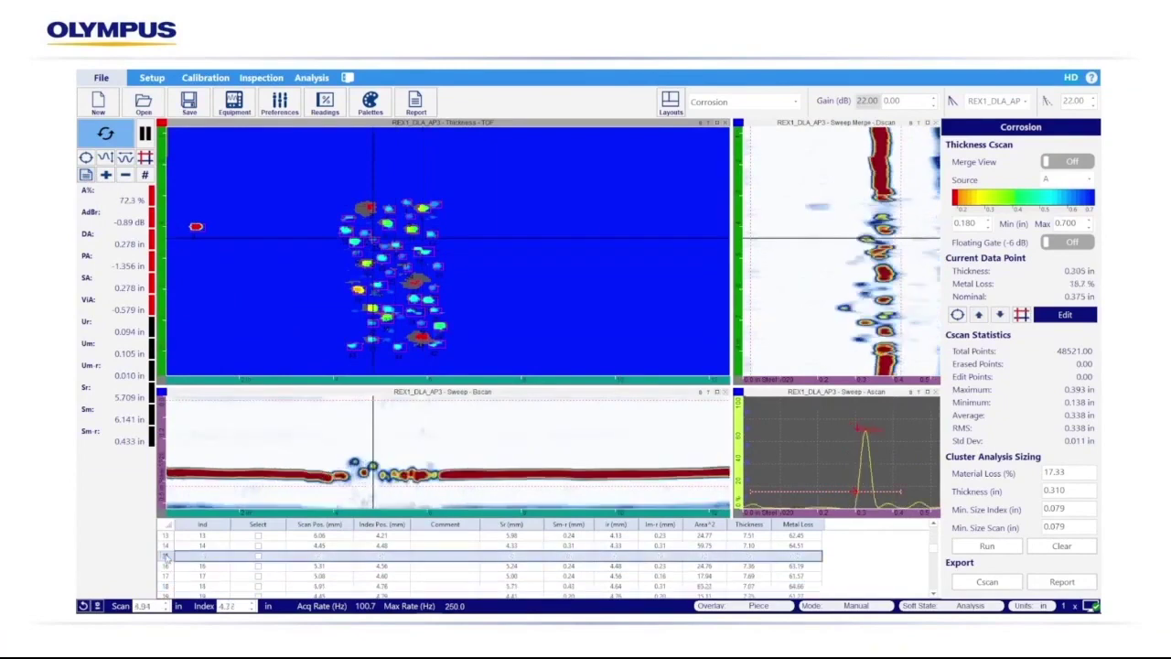
right_click(414, 320)
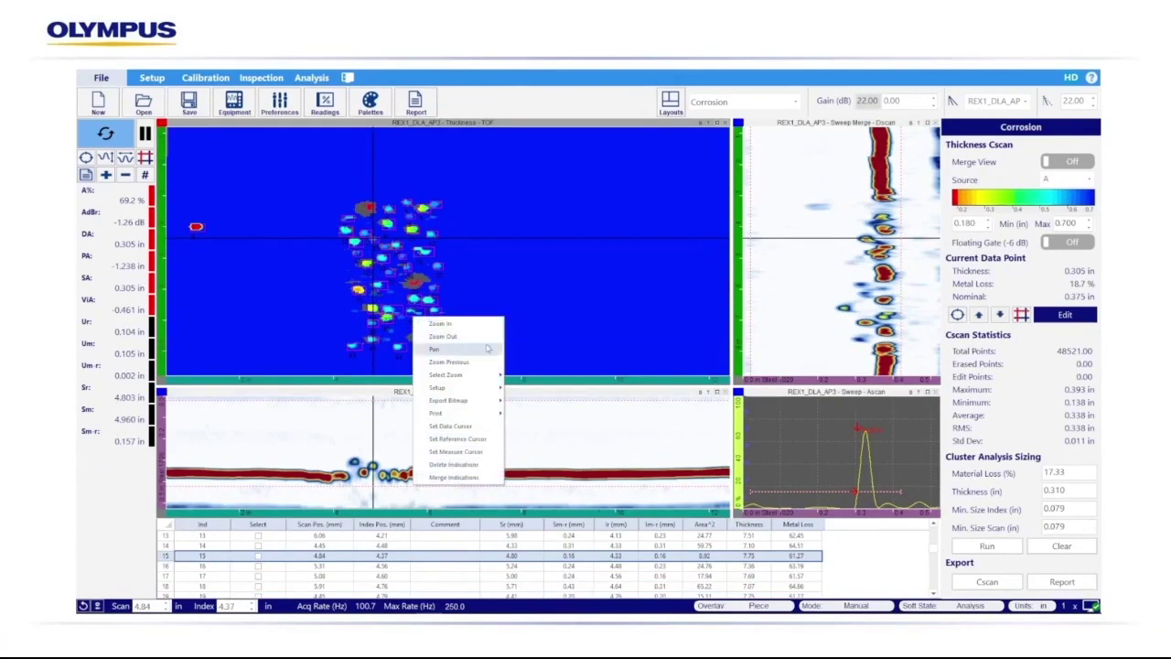
left_click(575, 268)
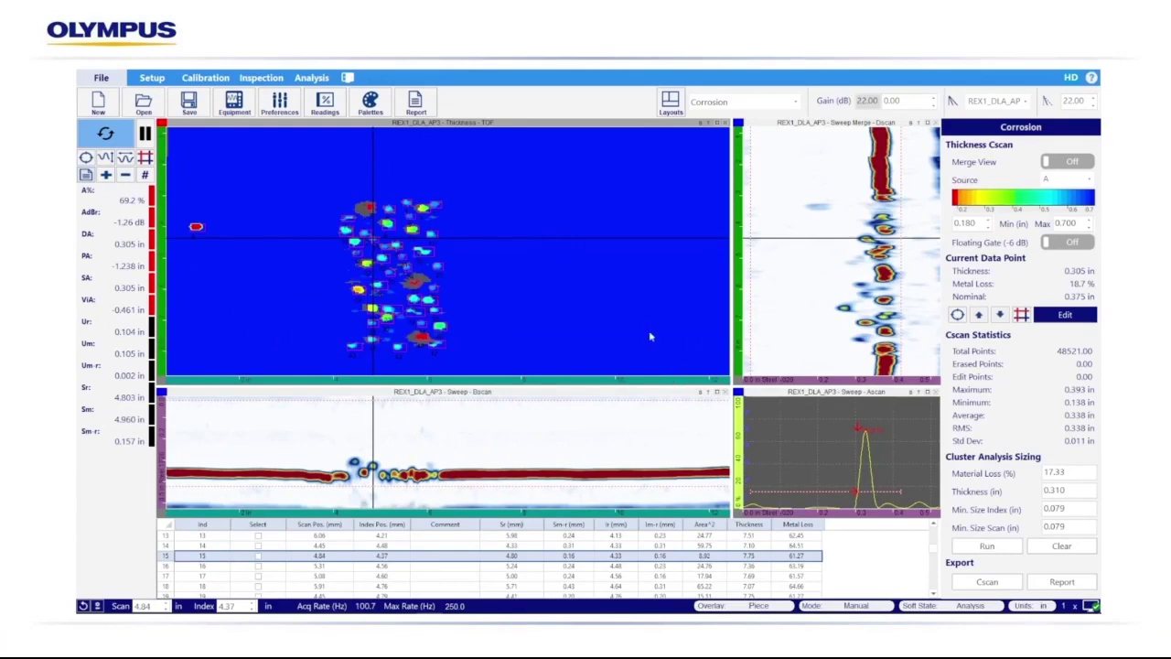
Step: Examine the thickness C-scan editor in Erase mode with the data cursor on the isolated red indication, and close the editor
left_click(1065, 314)
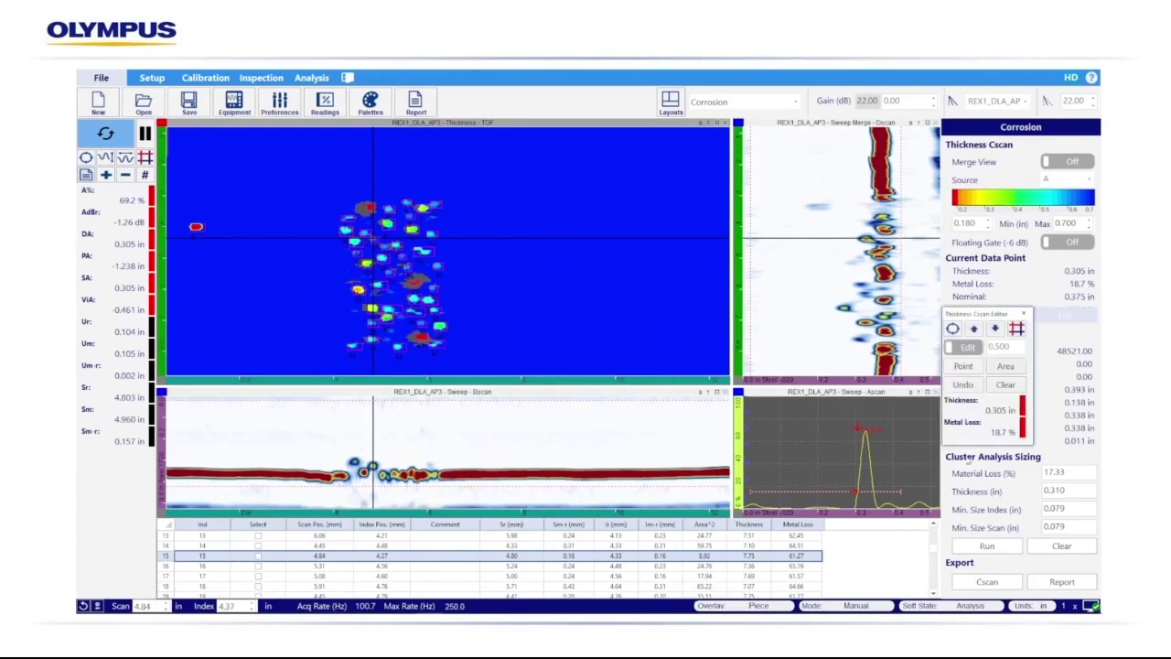
left_click(968, 347)
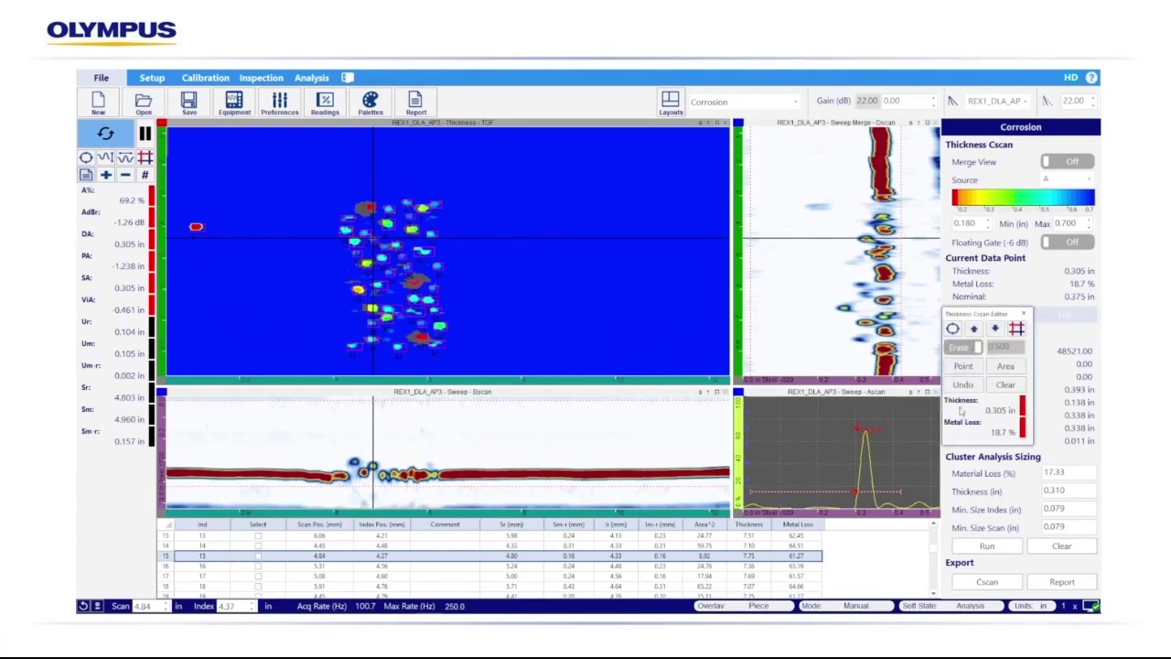
left_click(197, 228)
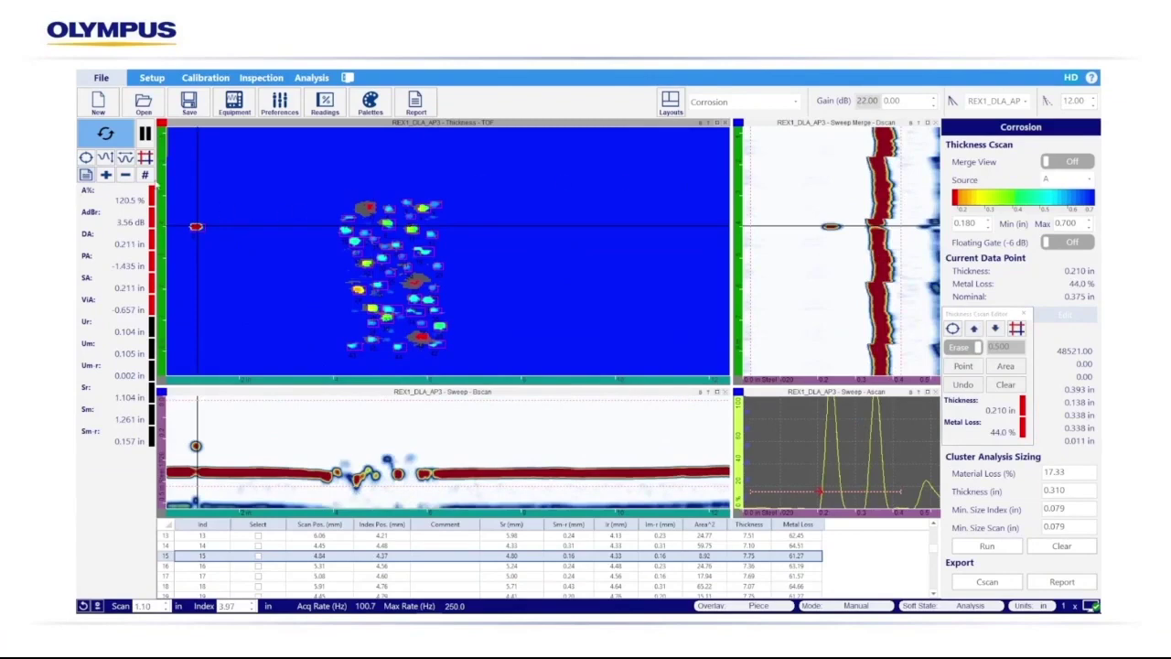
left_click(1024, 313)
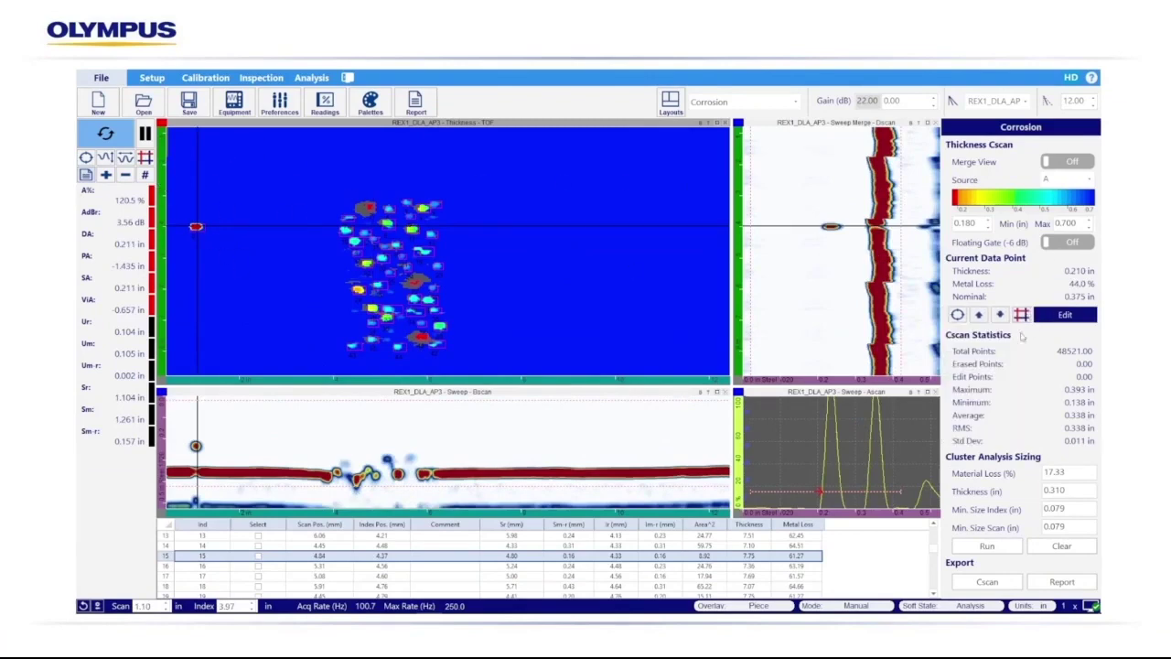